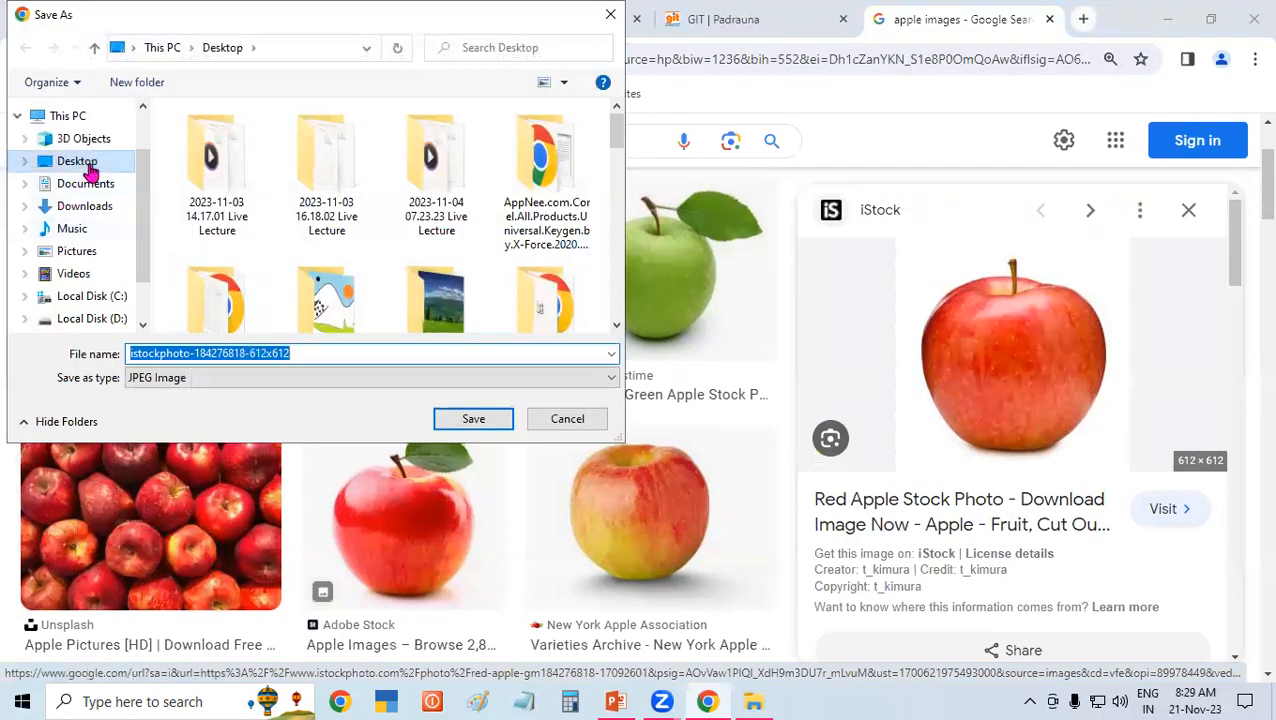
Step: Save the red apple image to the Desktop and search Google Images for "Ball images"
click(475, 421)
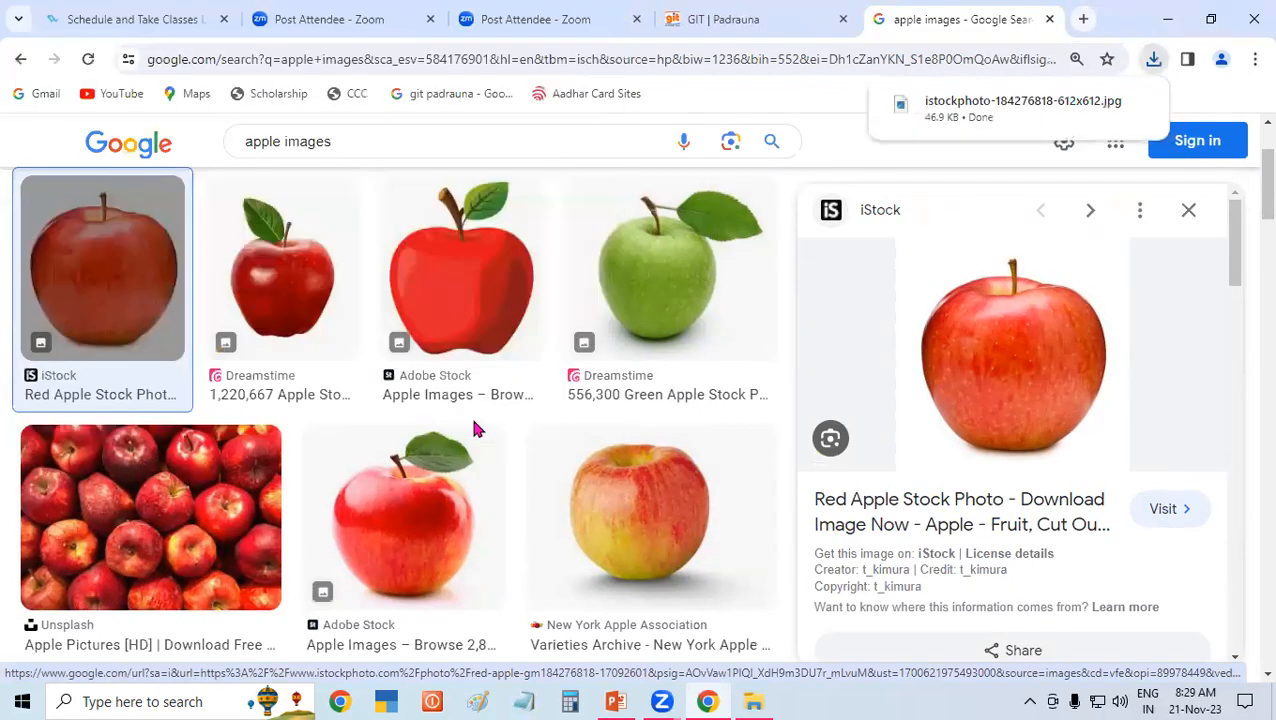
double_click(283, 142)
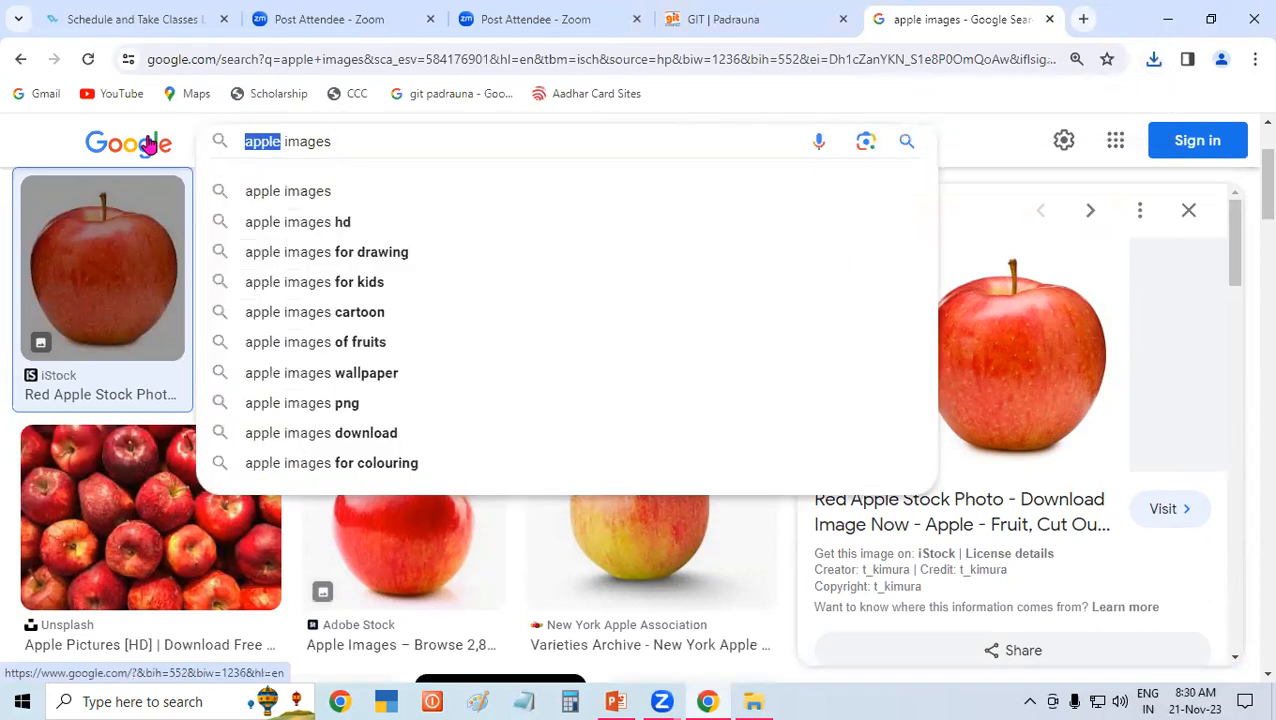
text(Ball)
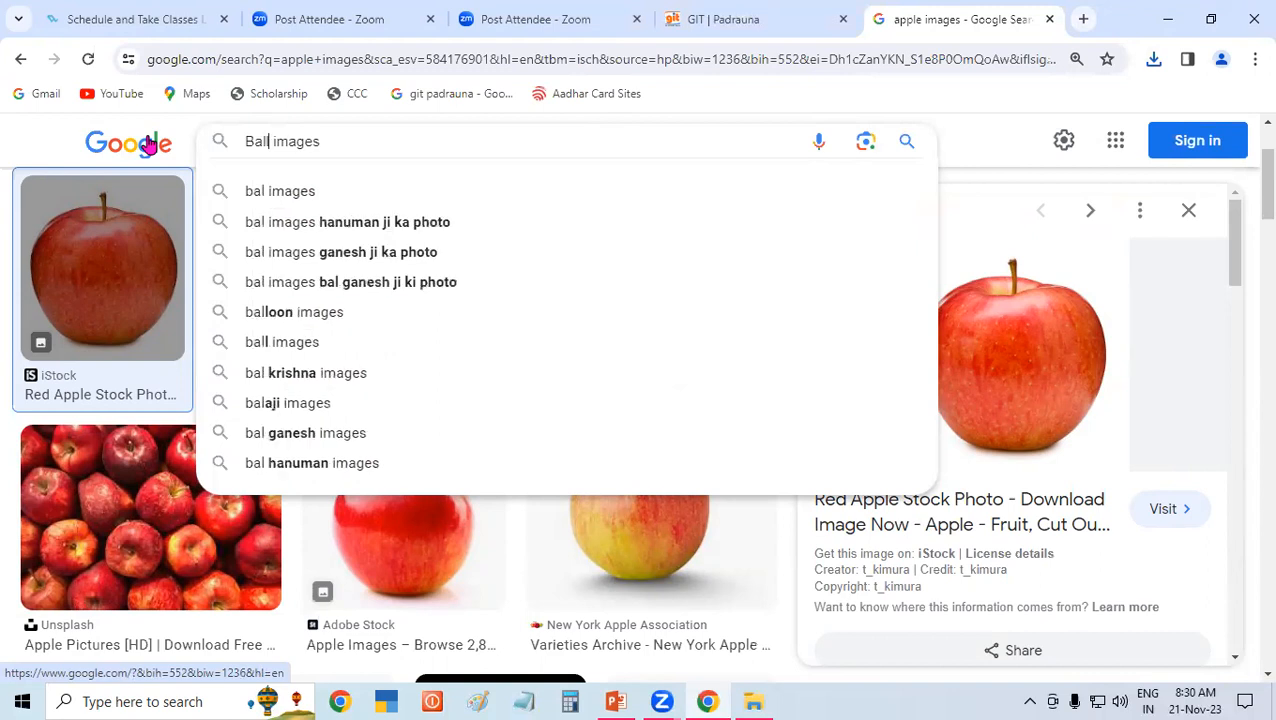
key(Return)
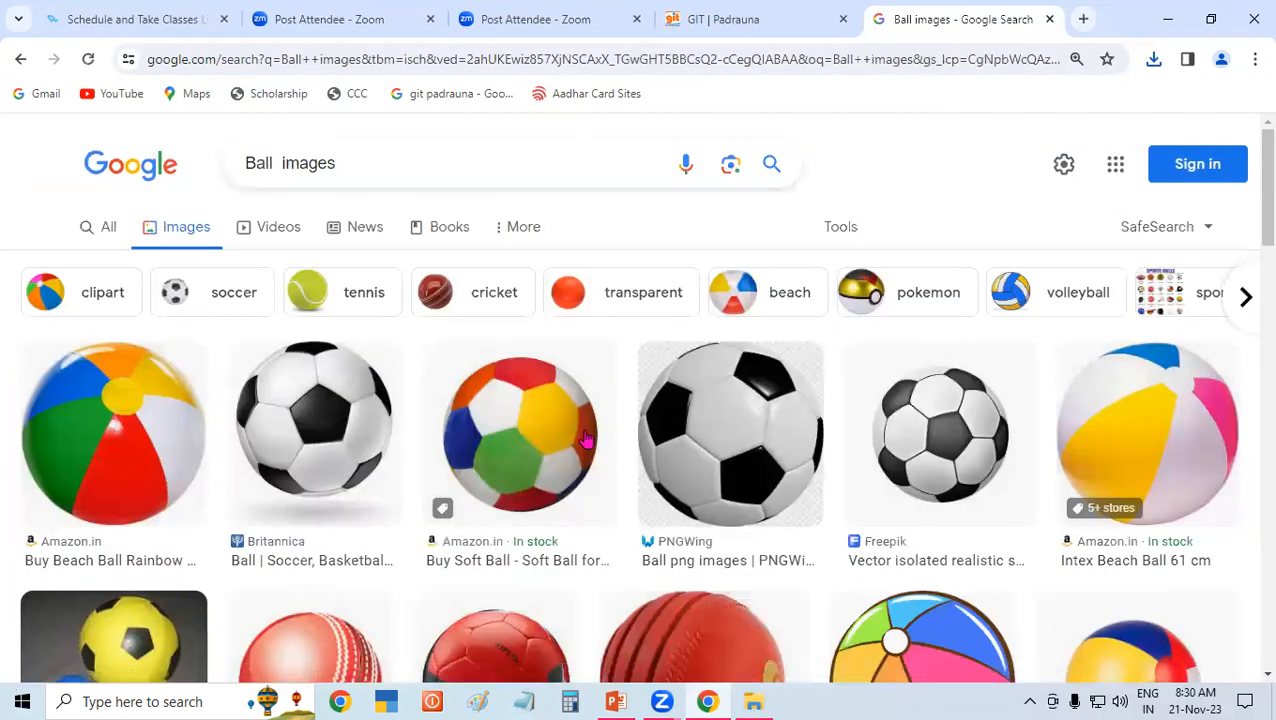
Step: Open the PNGWing soccer ball result and save its image to the Desktop as a PNG
click(752, 427)
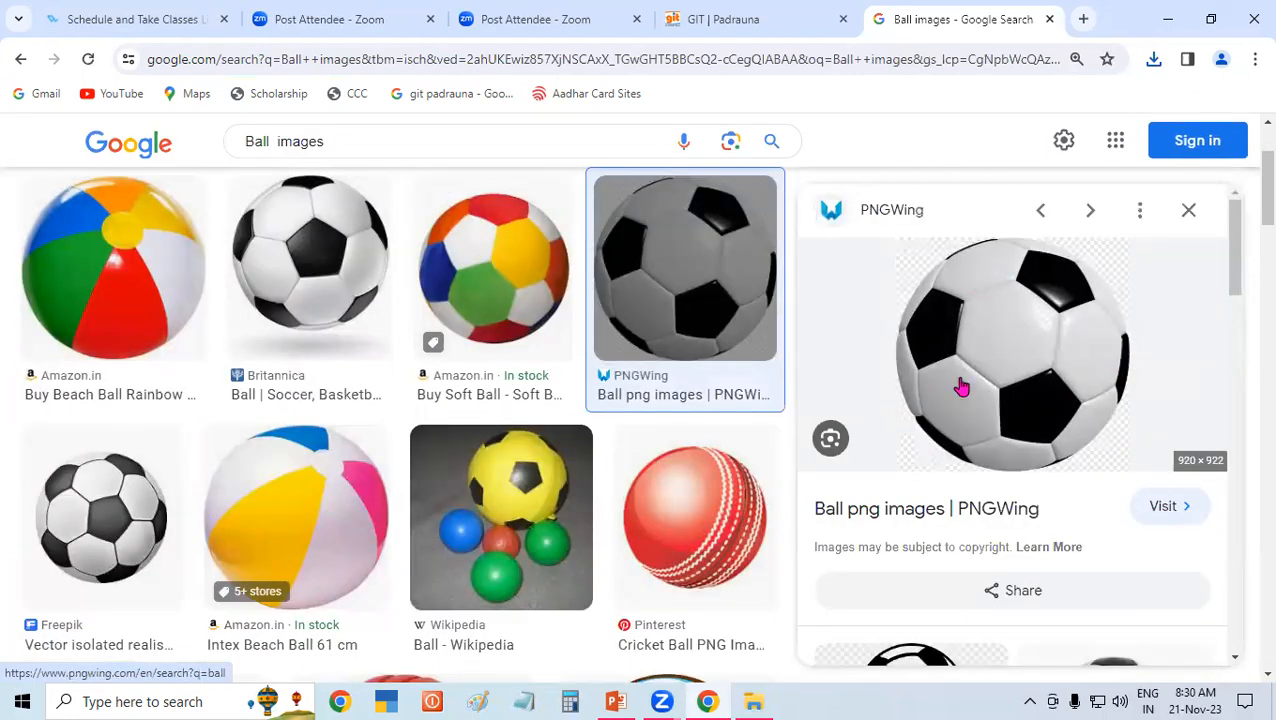
right_click(1003, 315)
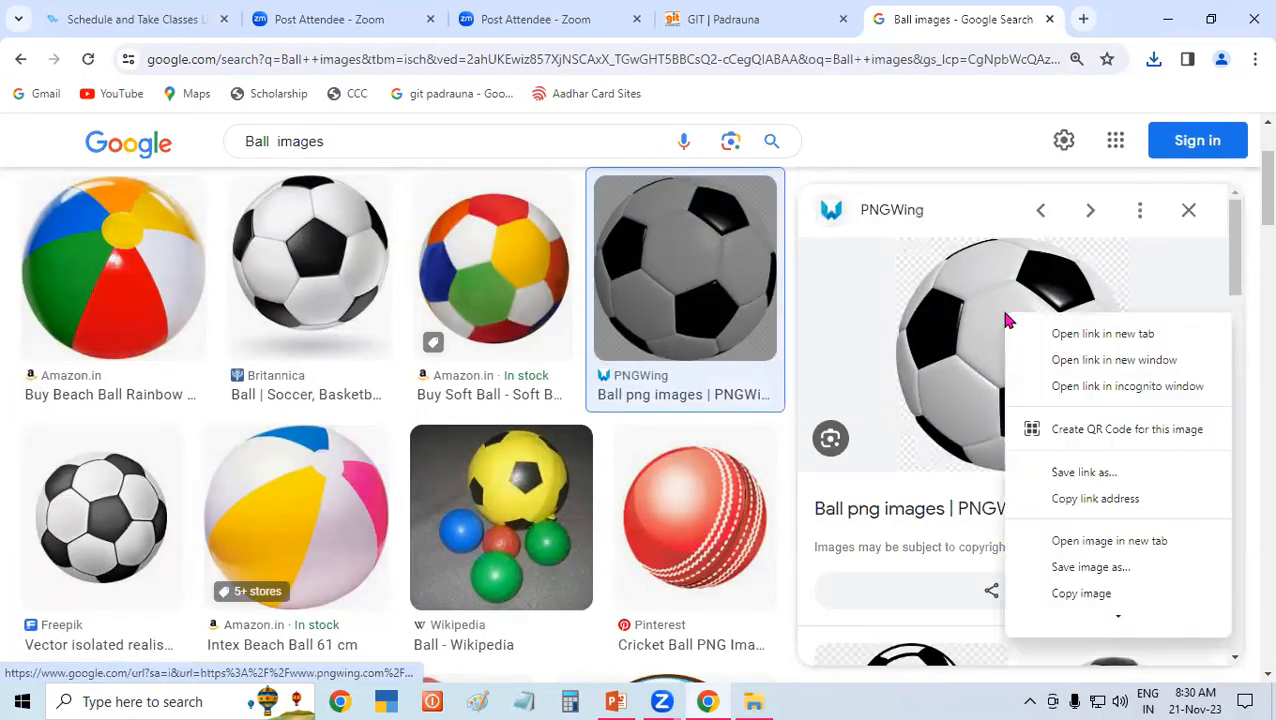
click(1088, 567)
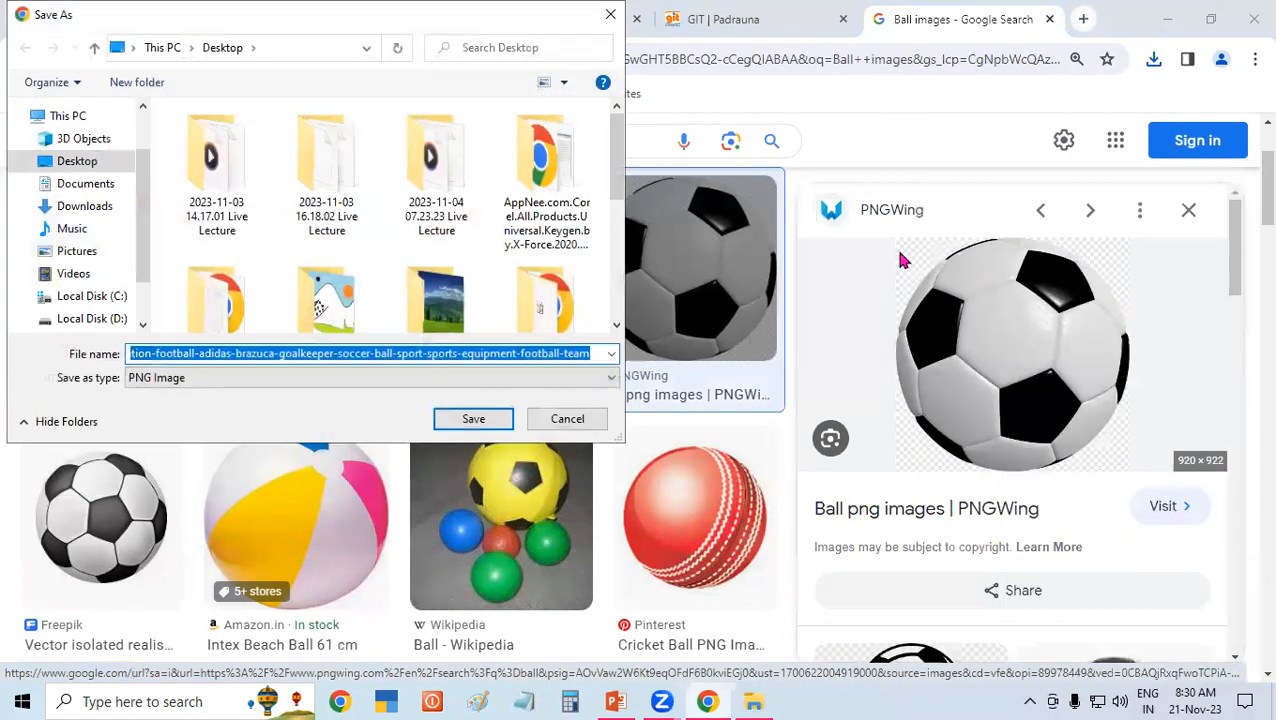
click(98, 165)
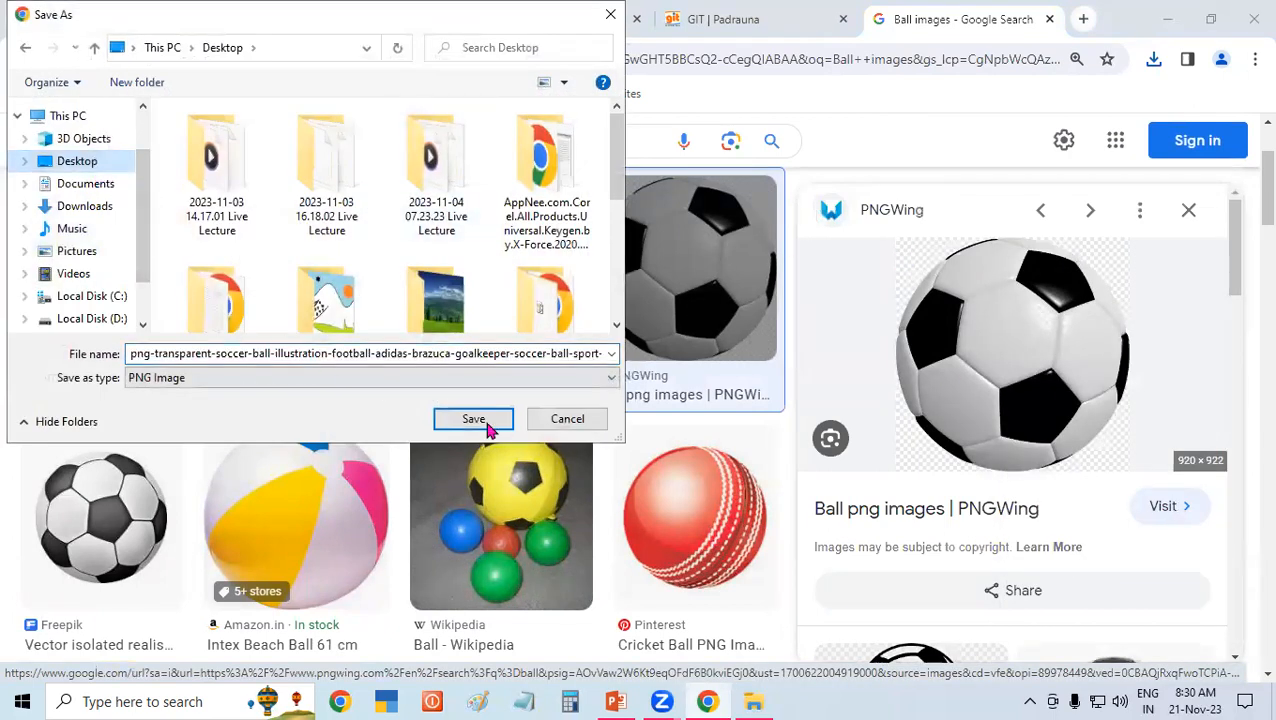
click(474, 419)
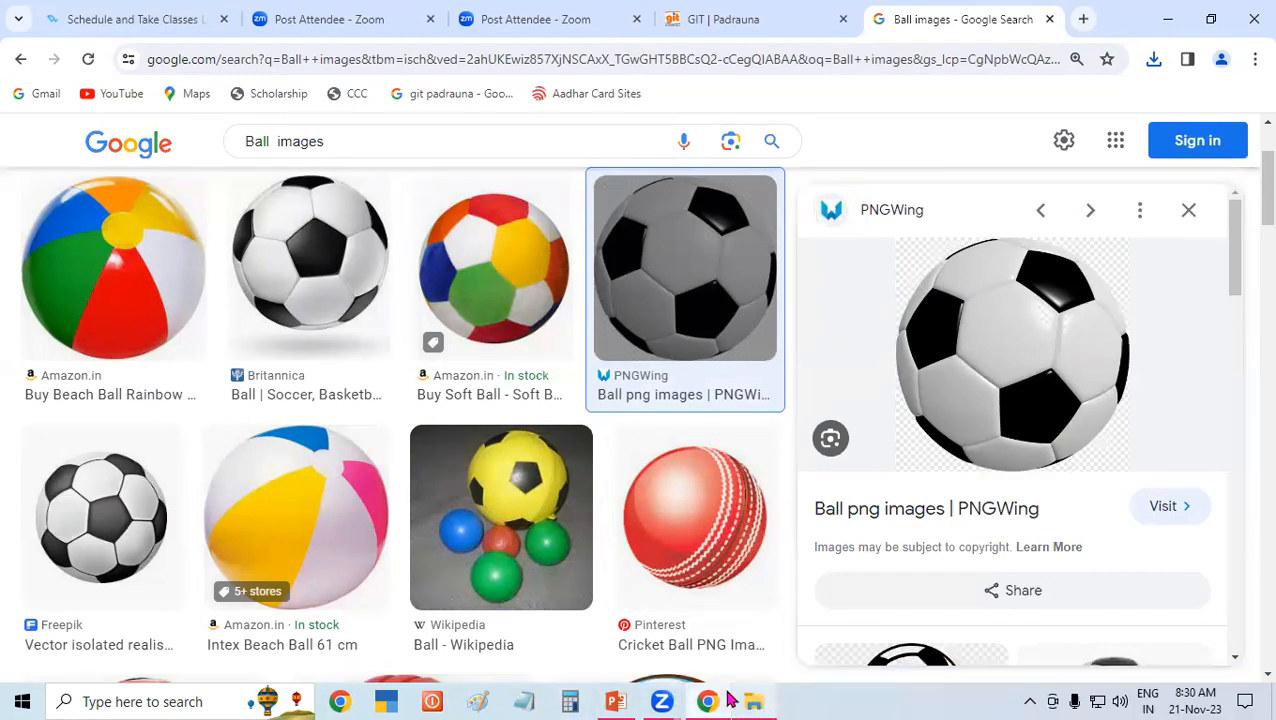
Step: Switch to PowerPoint and insert the downloaded red apple picture from the Desktop onto slide 6
click(617, 701)
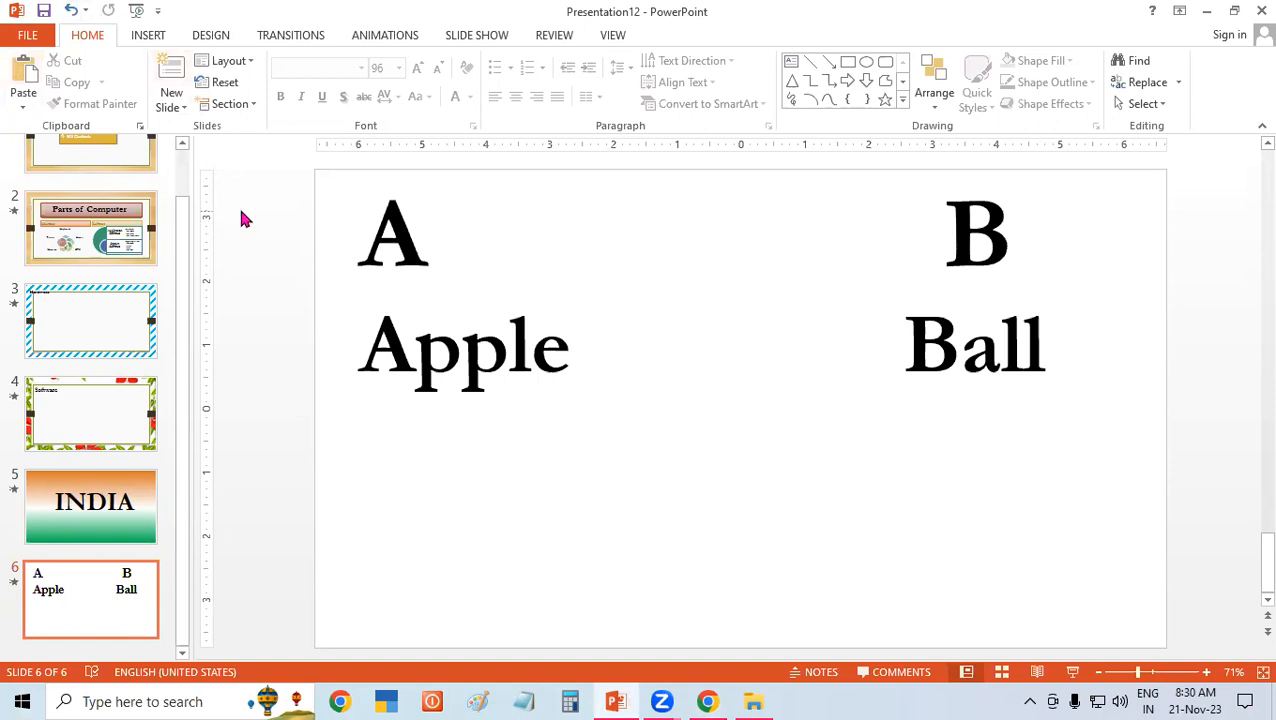
click(145, 38)
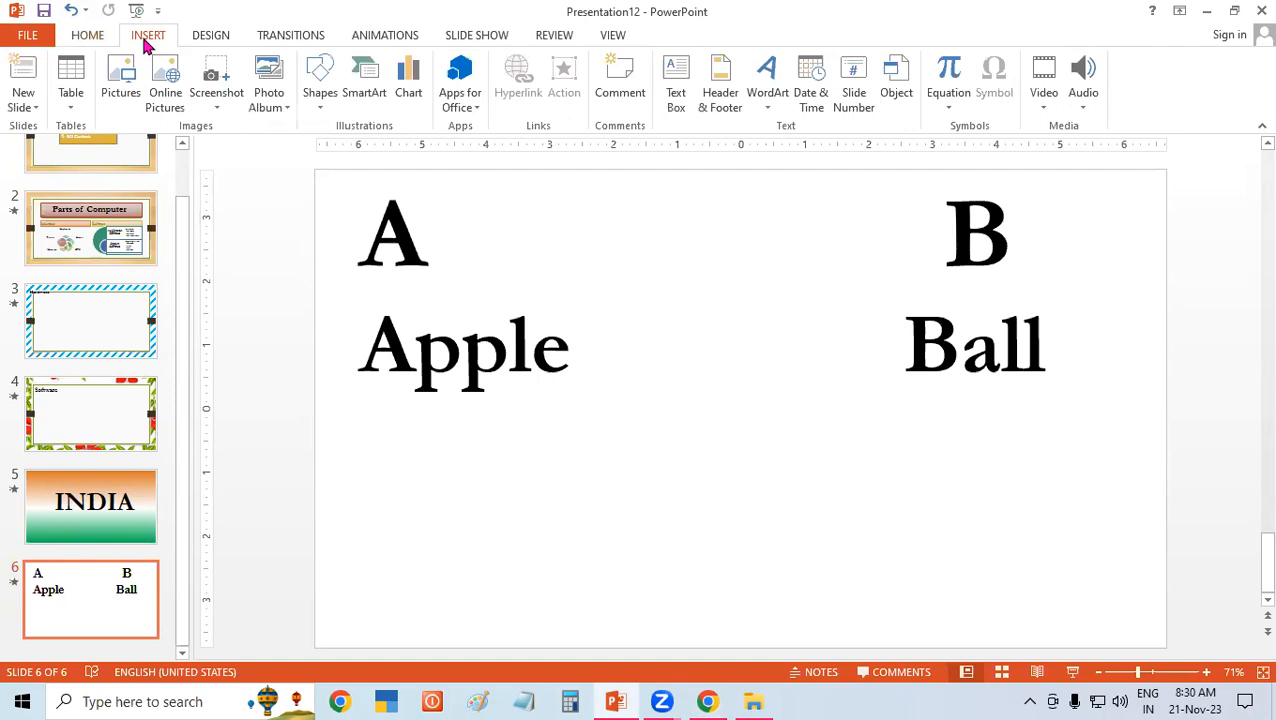
click(121, 78)
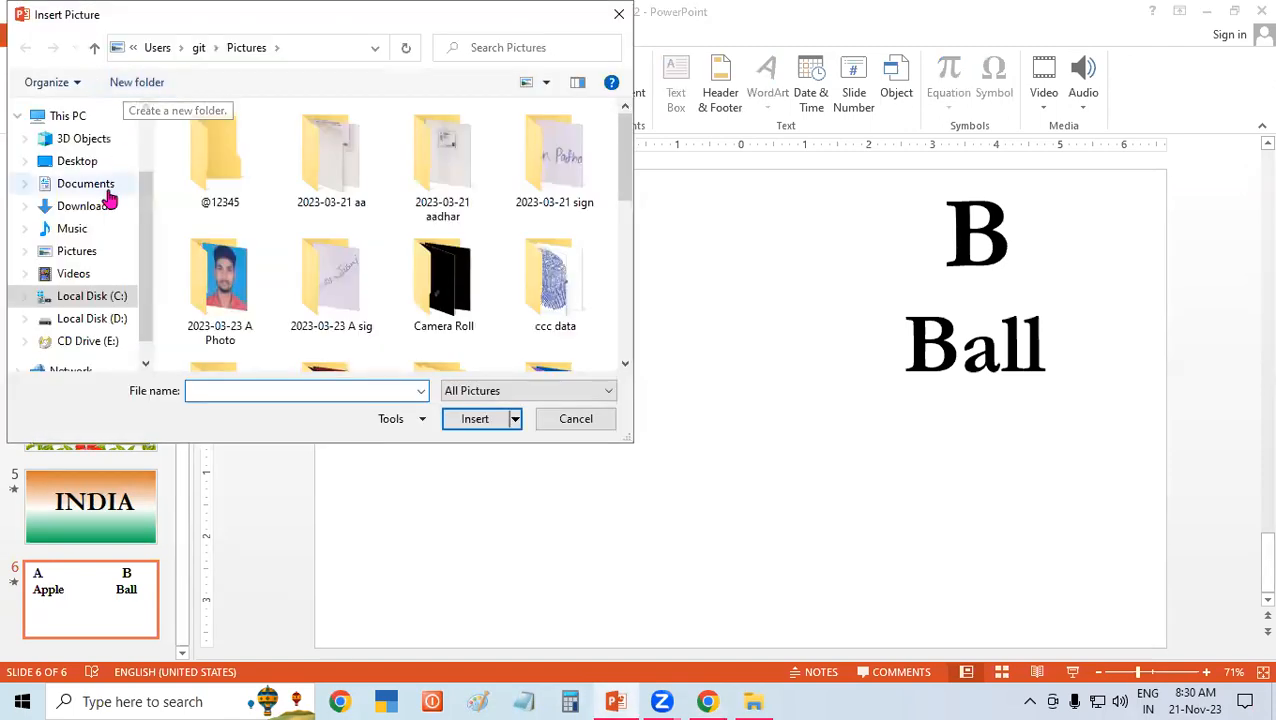
click(87, 166)
drag(625, 130, 625, 305)
click(443, 222)
click(473, 418)
Step: Place the apple picture below the word "Apple" and enlarge it to about 3.07 × 3.07 inches
drag(581, 499, 412, 492)
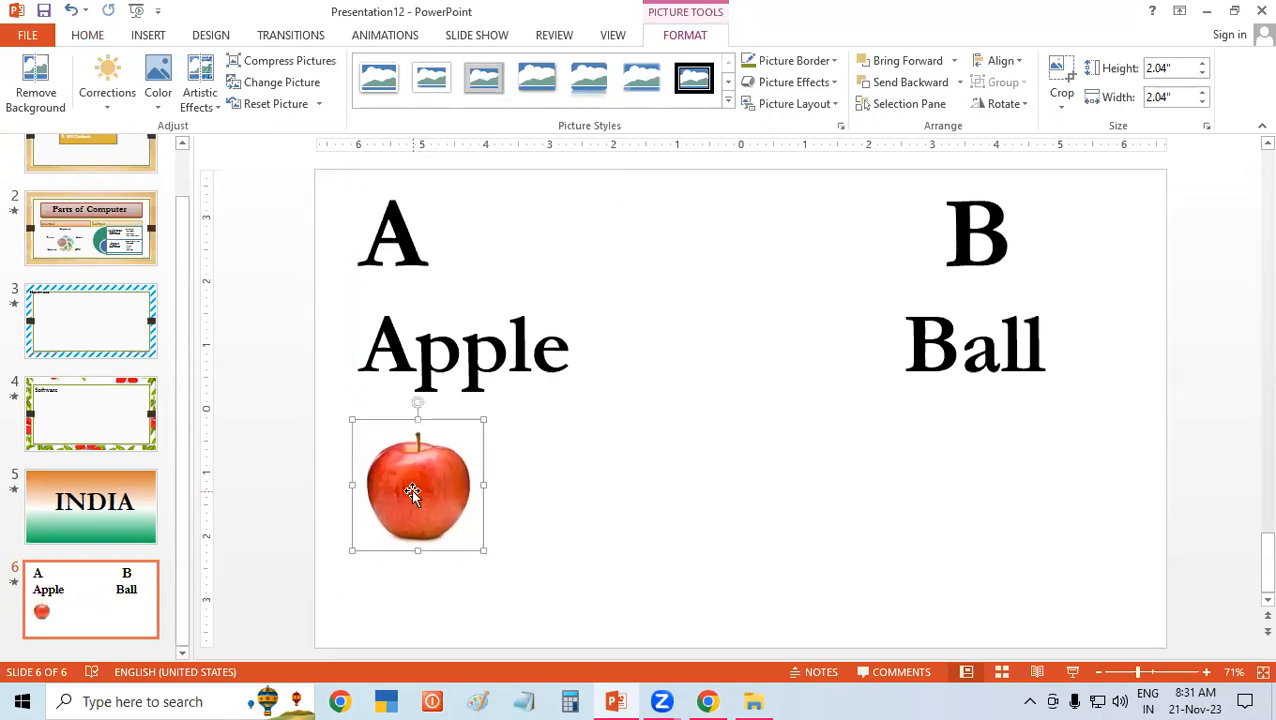
drag(480, 550, 550, 585)
click(713, 525)
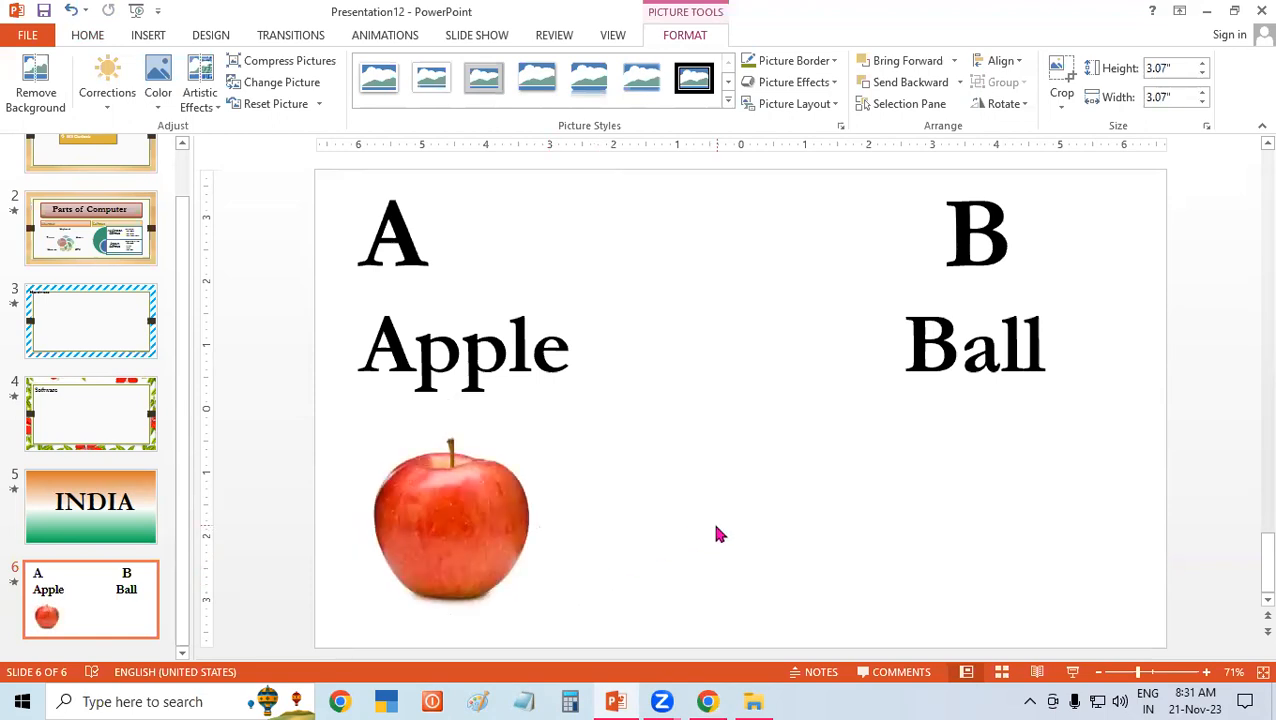
Step: Insert the downloaded soccer ball picture from the Desktop onto slide 6
click(150, 35)
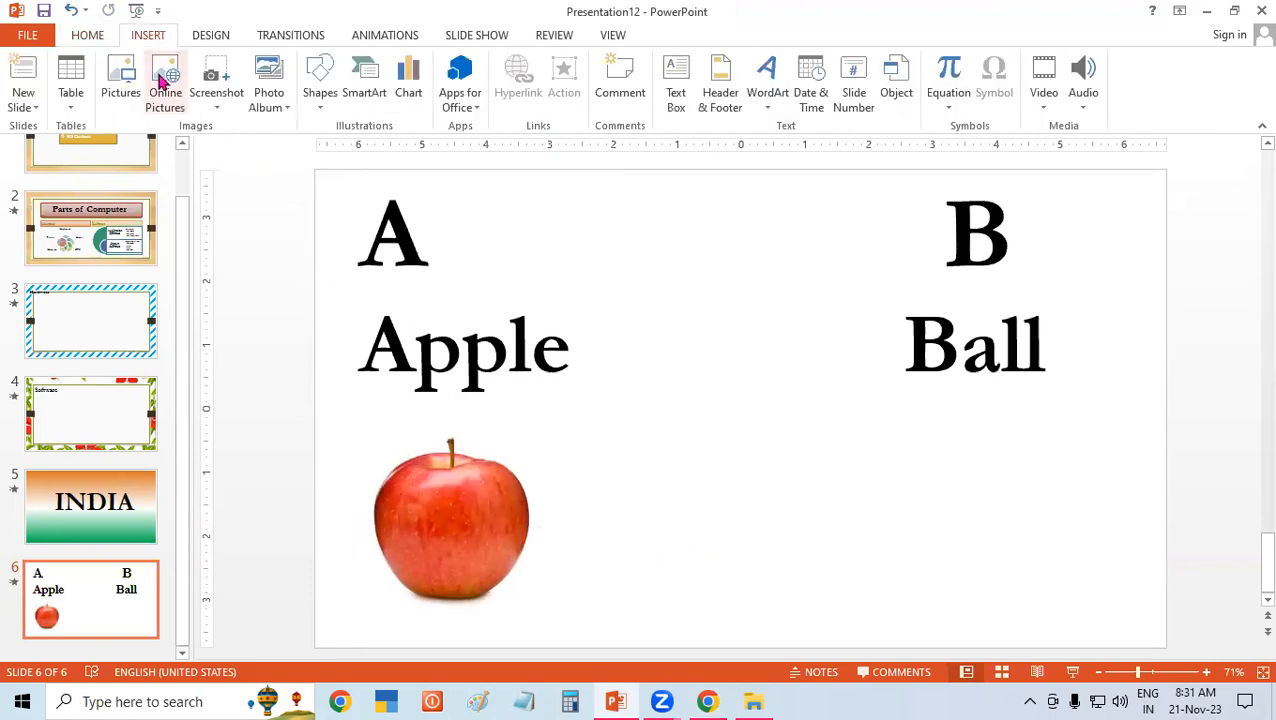
click(120, 78)
drag(621, 156, 627, 318)
click(345, 330)
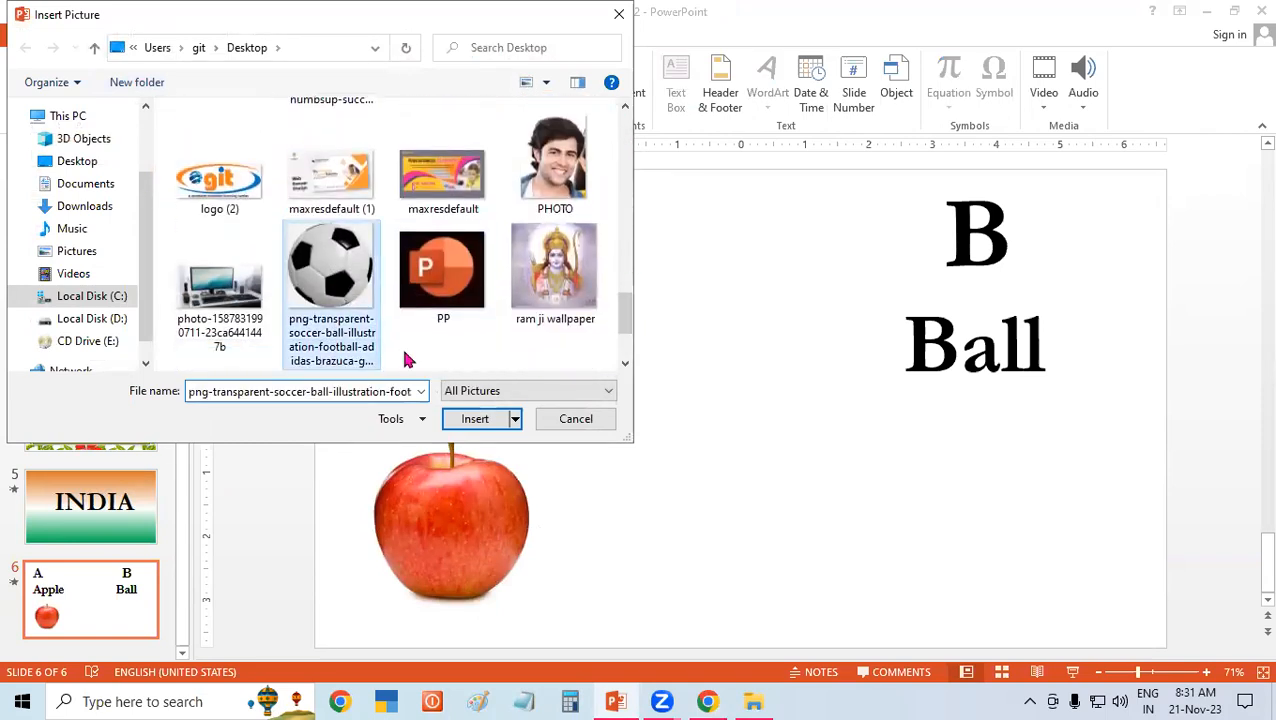
click(480, 419)
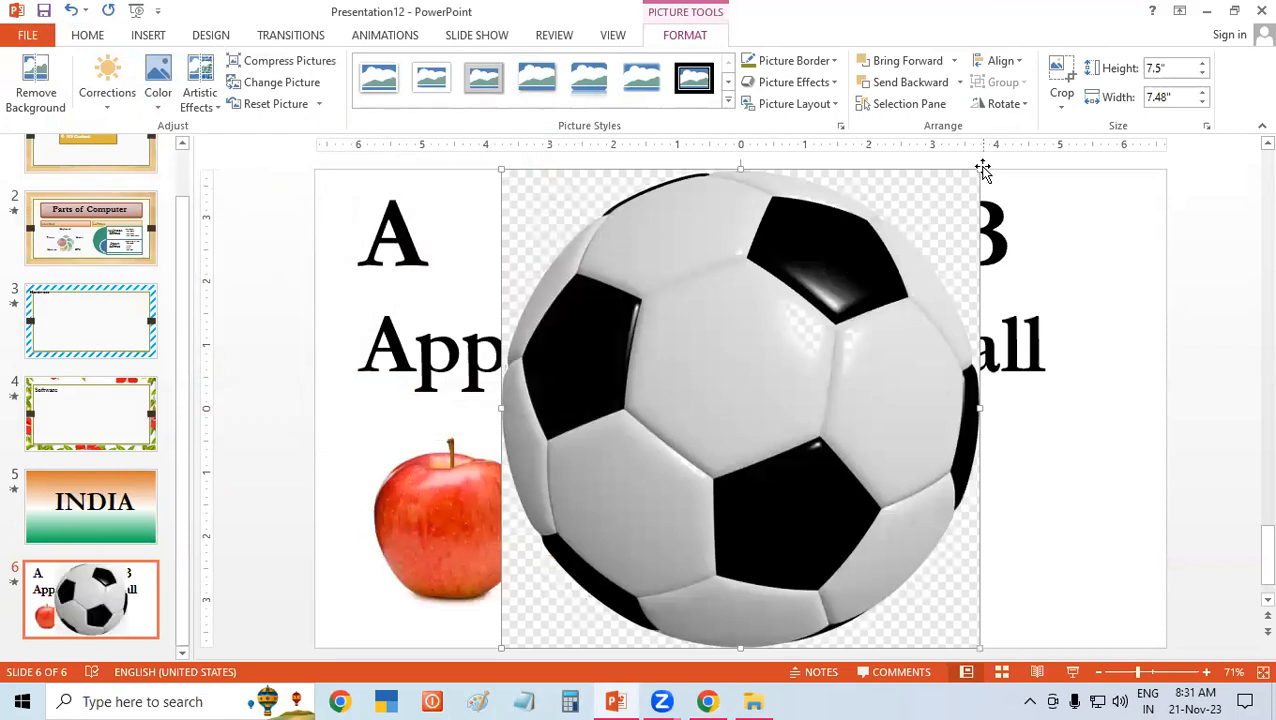
Step: Shrink the ball picture to about 4.84 inches high, try positions beneath "Ball", and delete it
drag(976, 170, 809, 484)
drag(670, 451, 1014, 492)
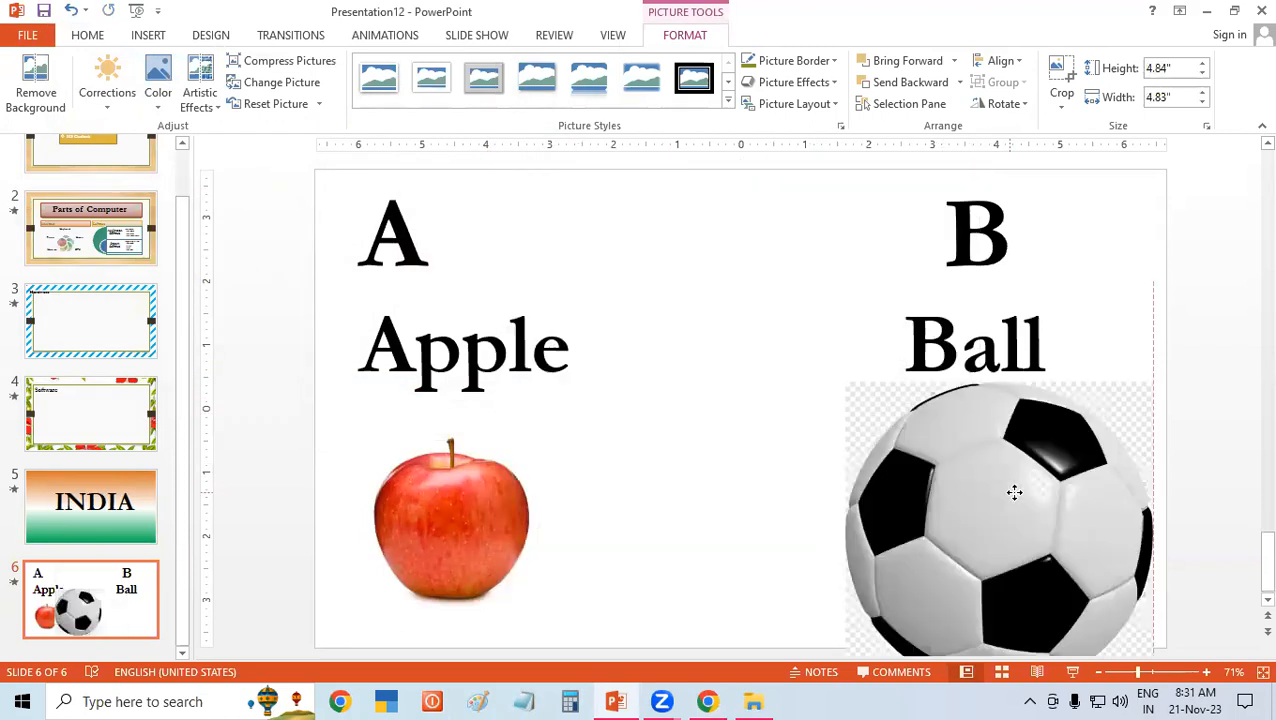
drag(845, 469, 794, 464)
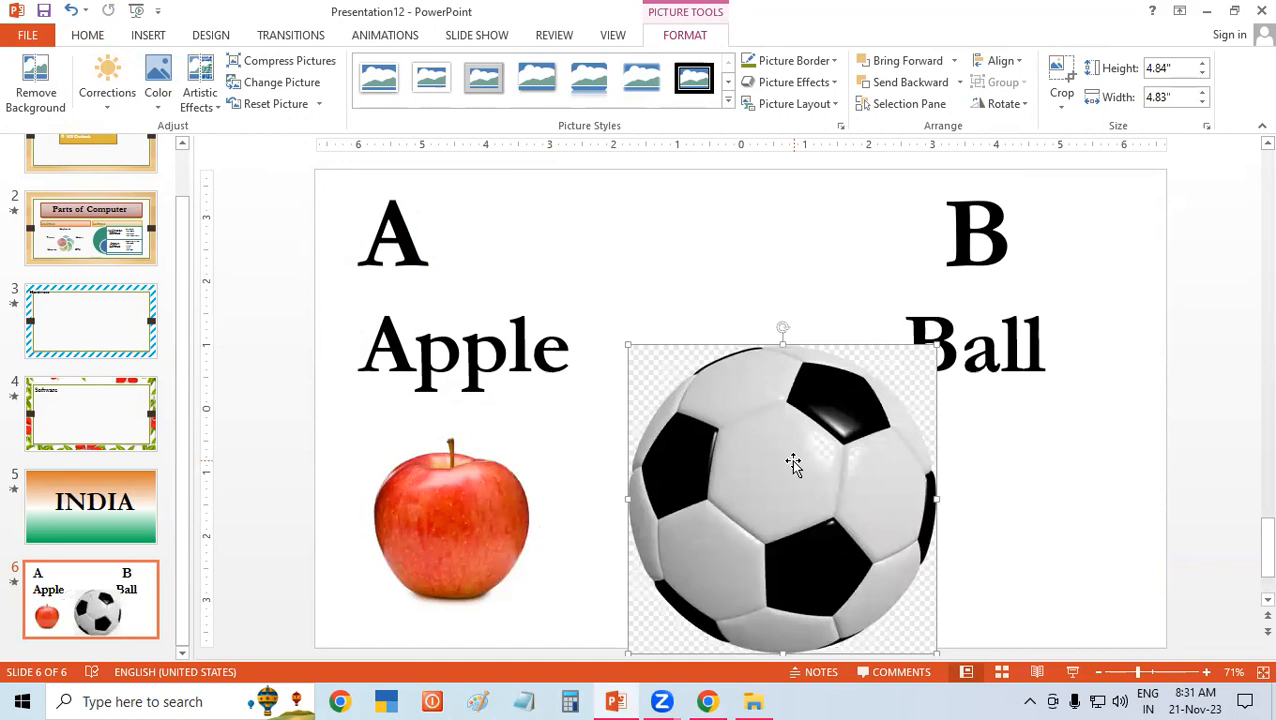
key(Delete)
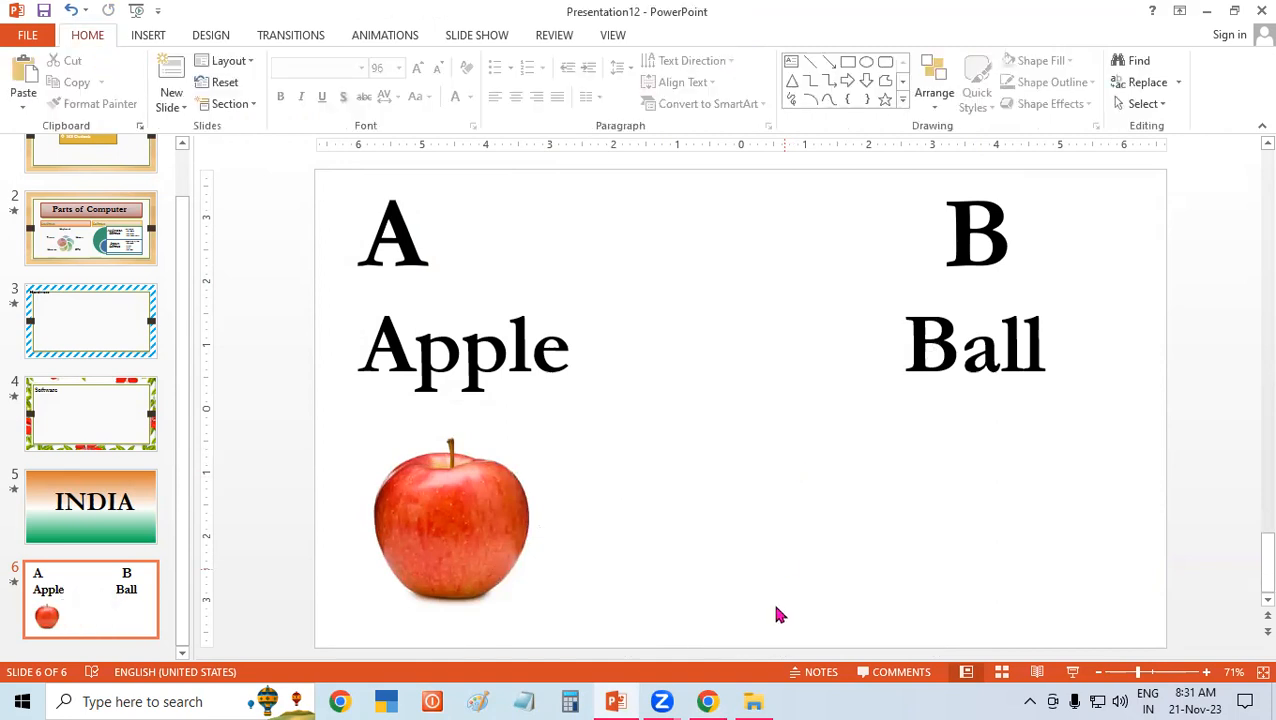
Step: Switch to Chrome and open the remove.bg website in a new tab
click(1082, 20)
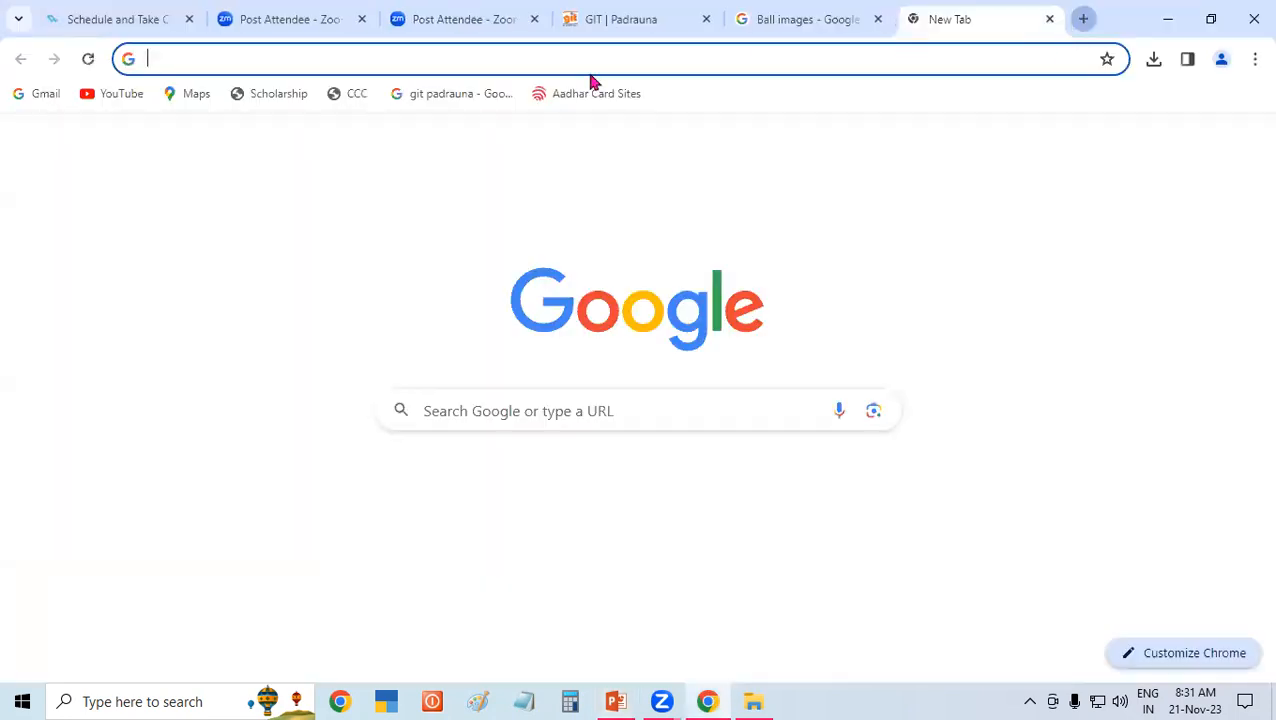
text(remove.bg/upload)
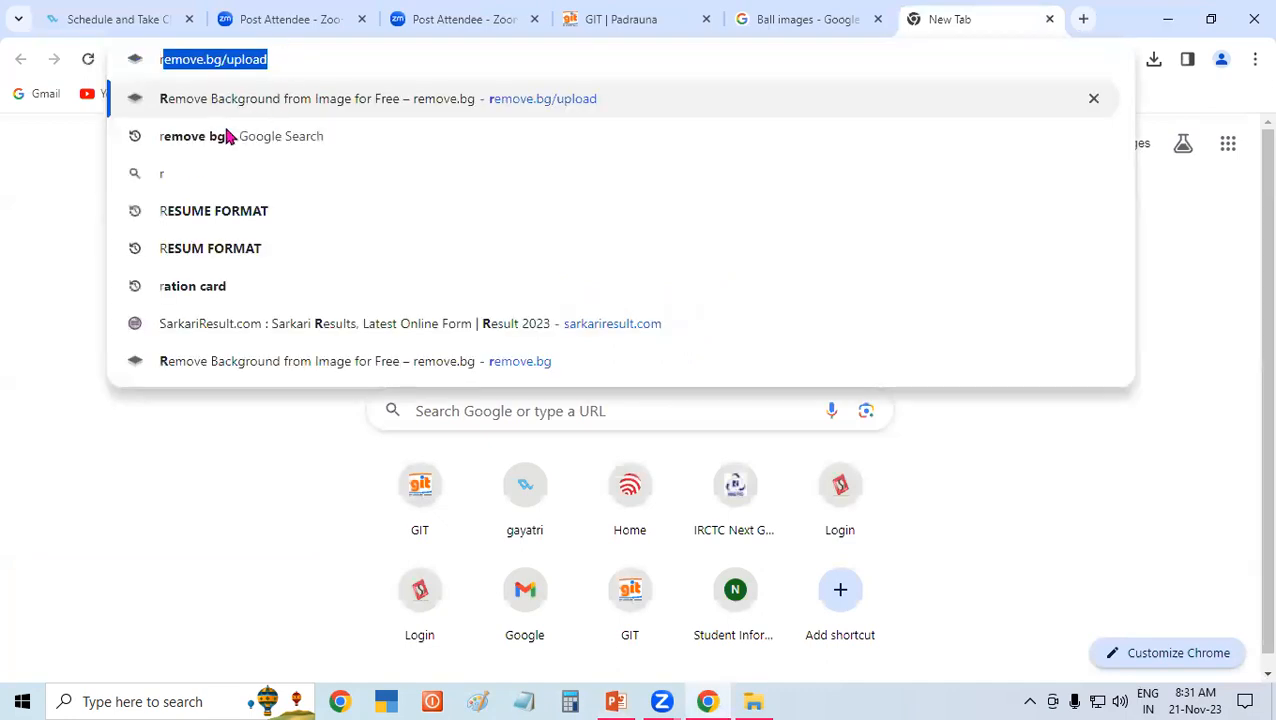
click(220, 136)
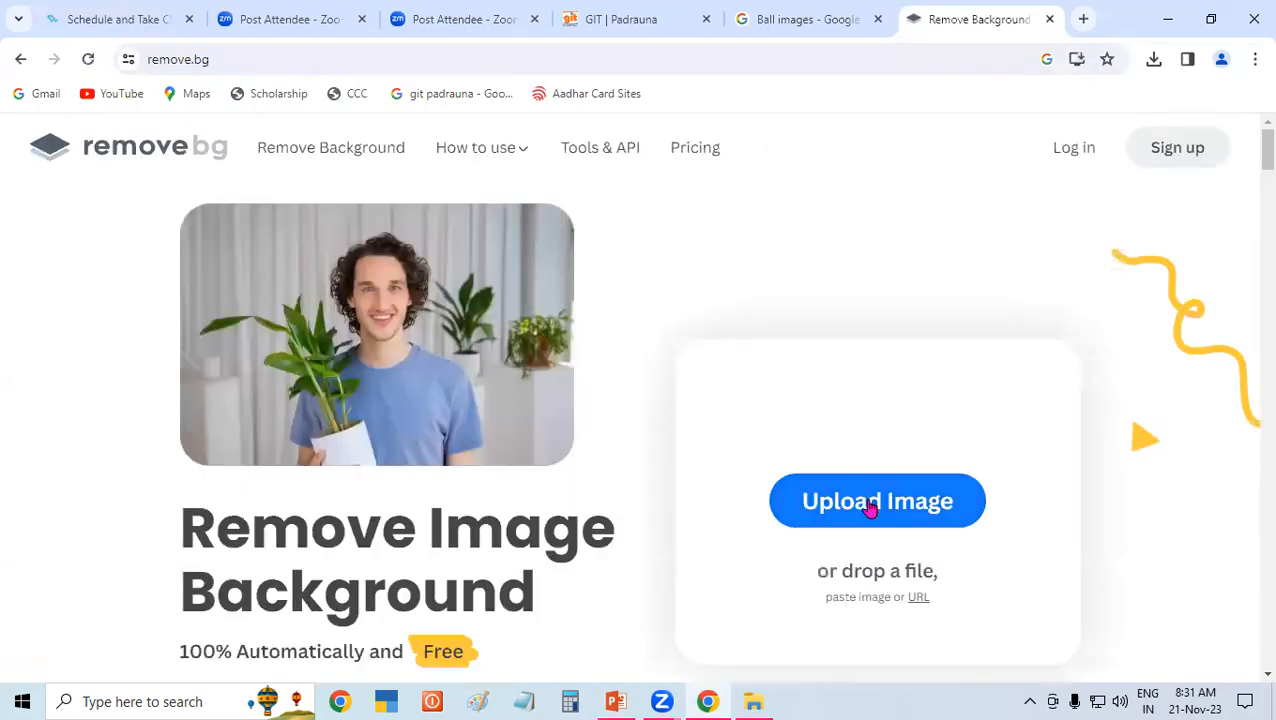
Step: Upload the soccer ball image from the Desktop to remove.bg and download the preview image with its background removed
click(875, 502)
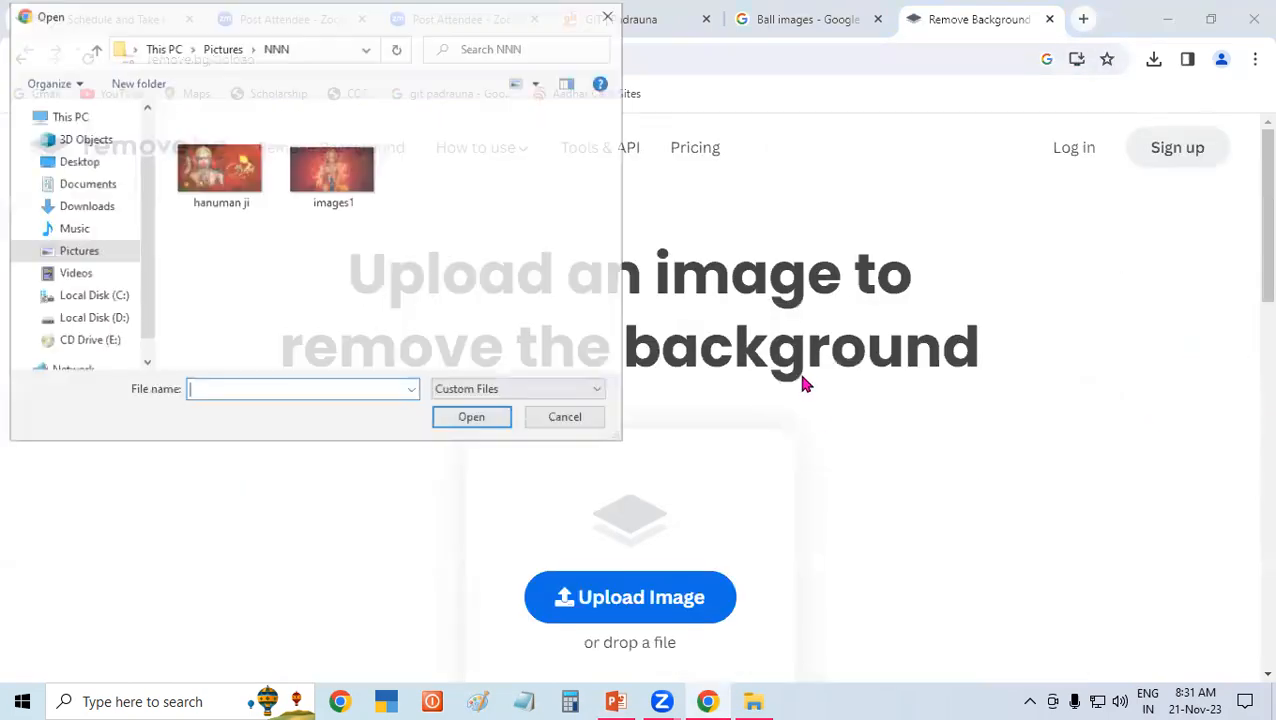
click(77, 162)
drag(616, 140, 614, 330)
click(219, 205)
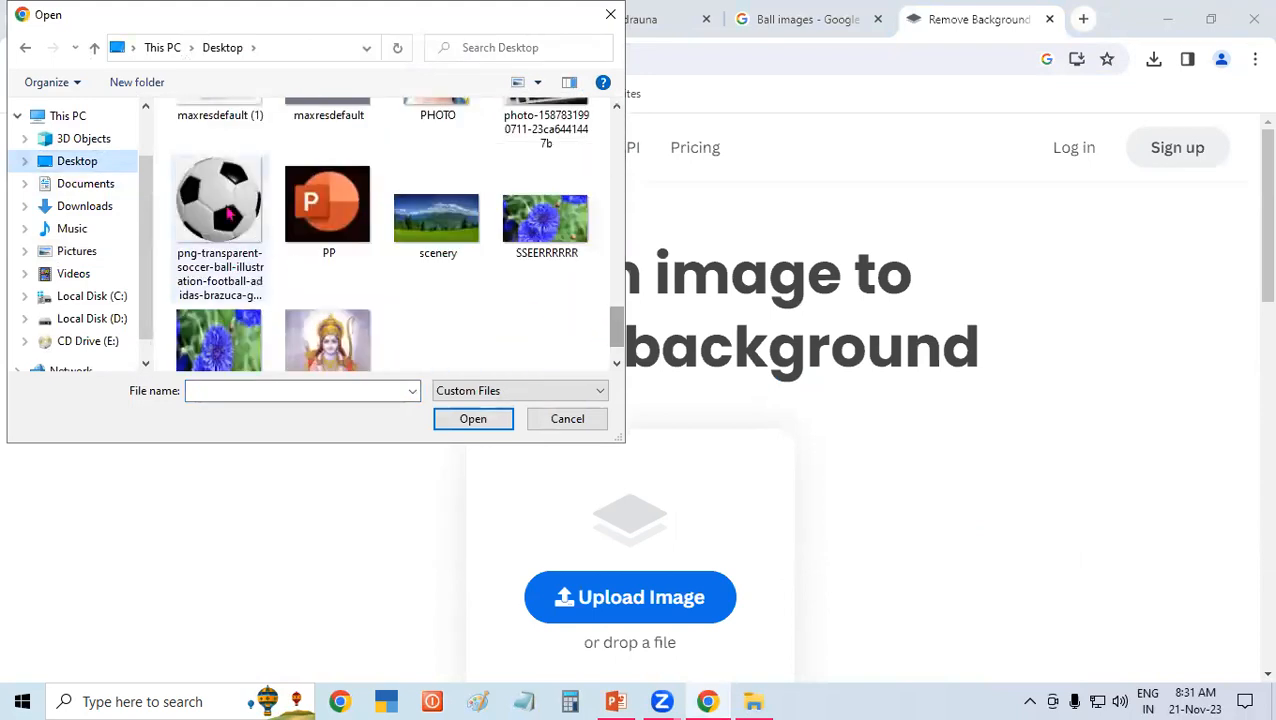
click(460, 419)
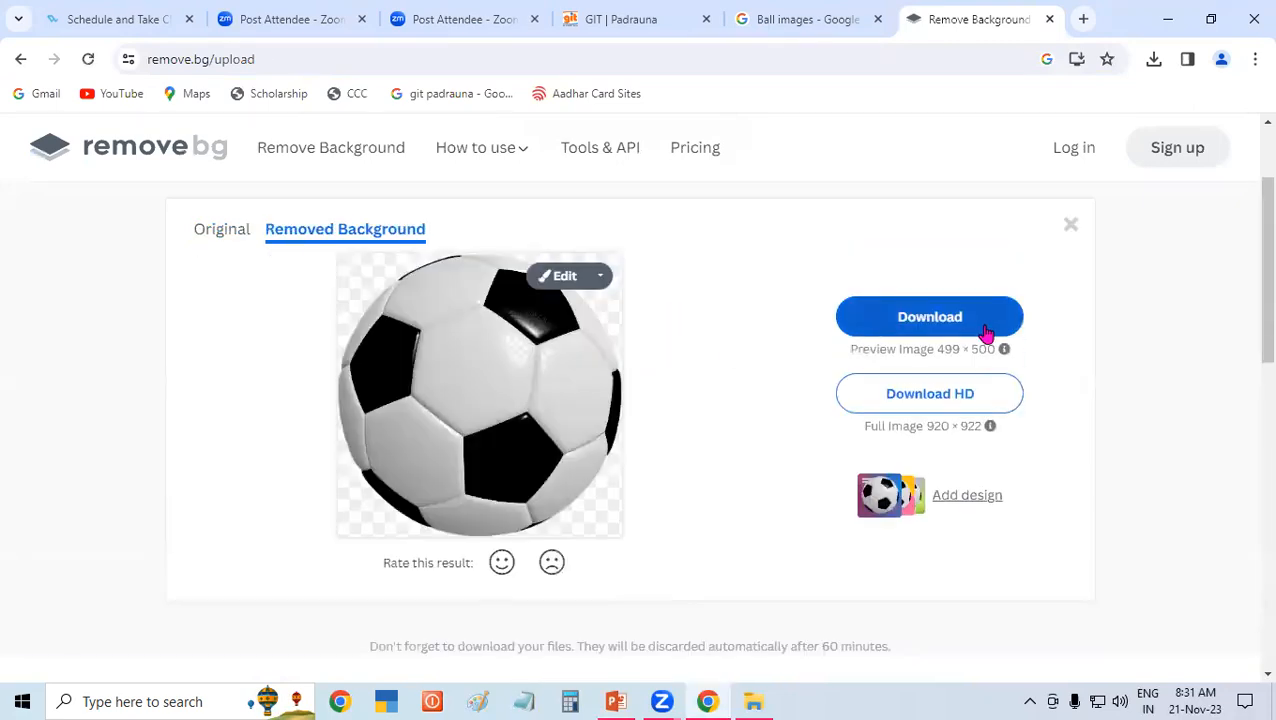
click(983, 324)
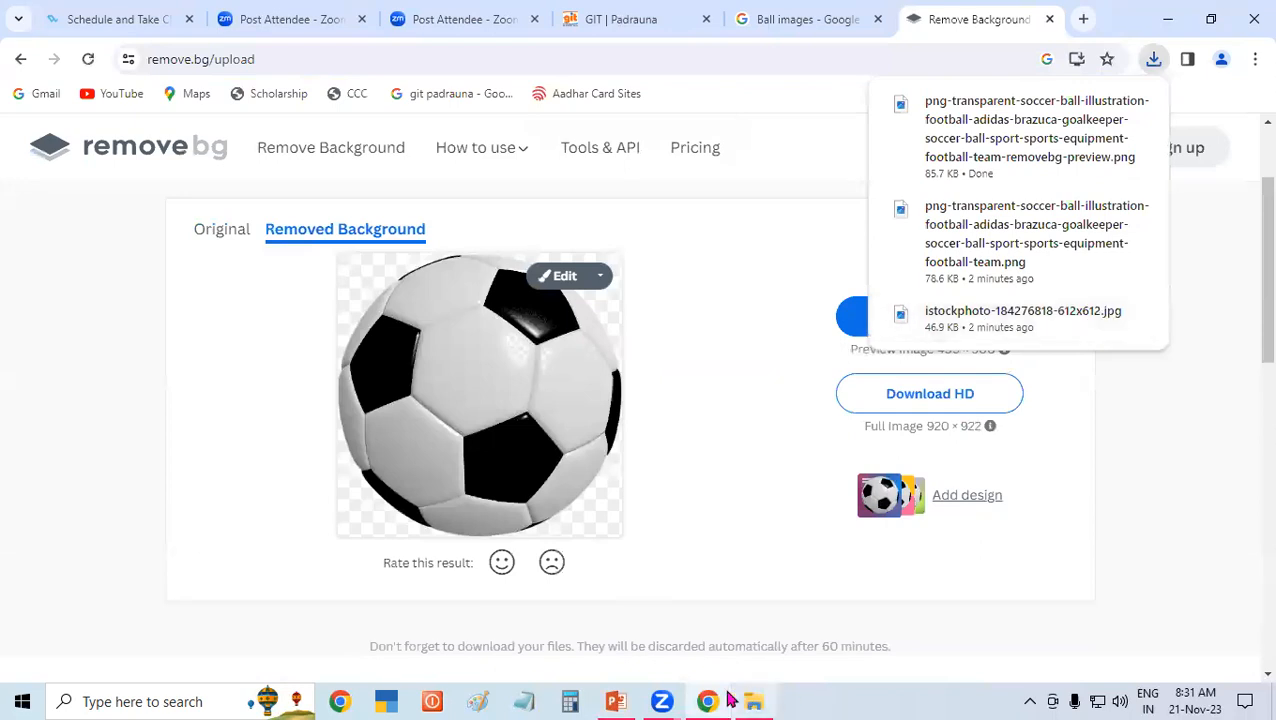
Step: Switch back to PowerPoint and insert the soccer ball picture from the Desktop onto the A/B slide
click(617, 701)
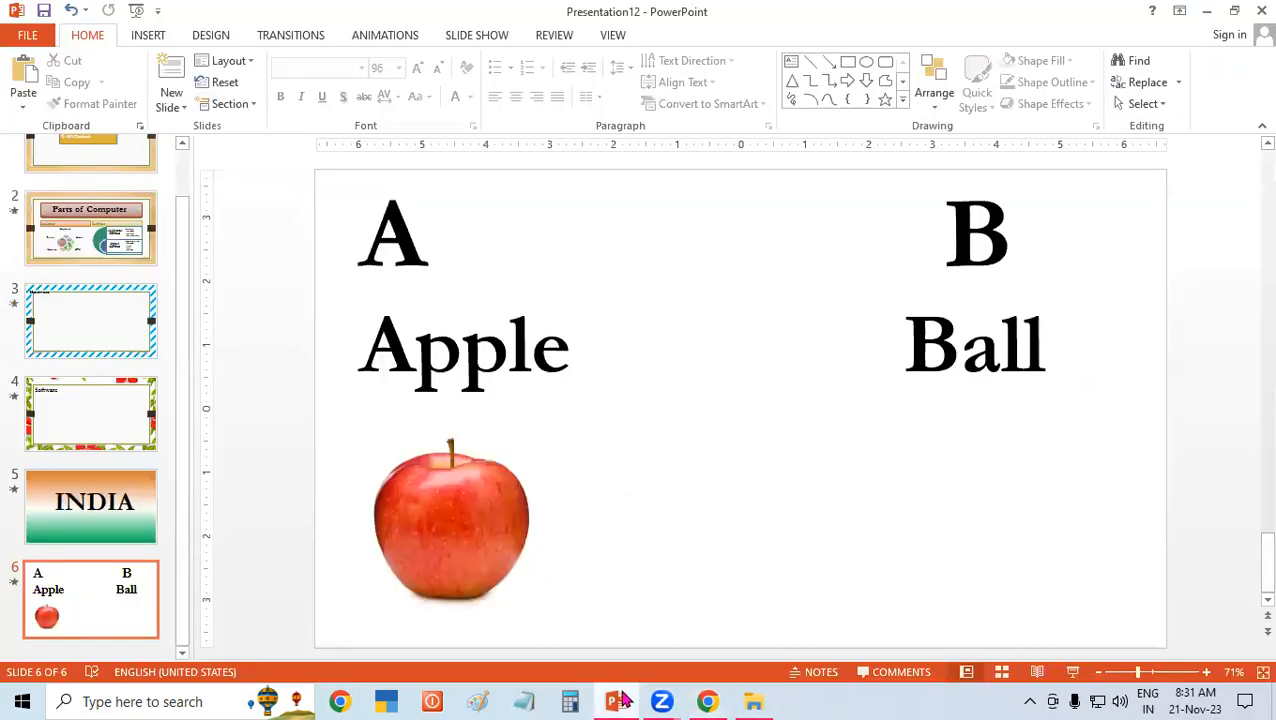
click(145, 37)
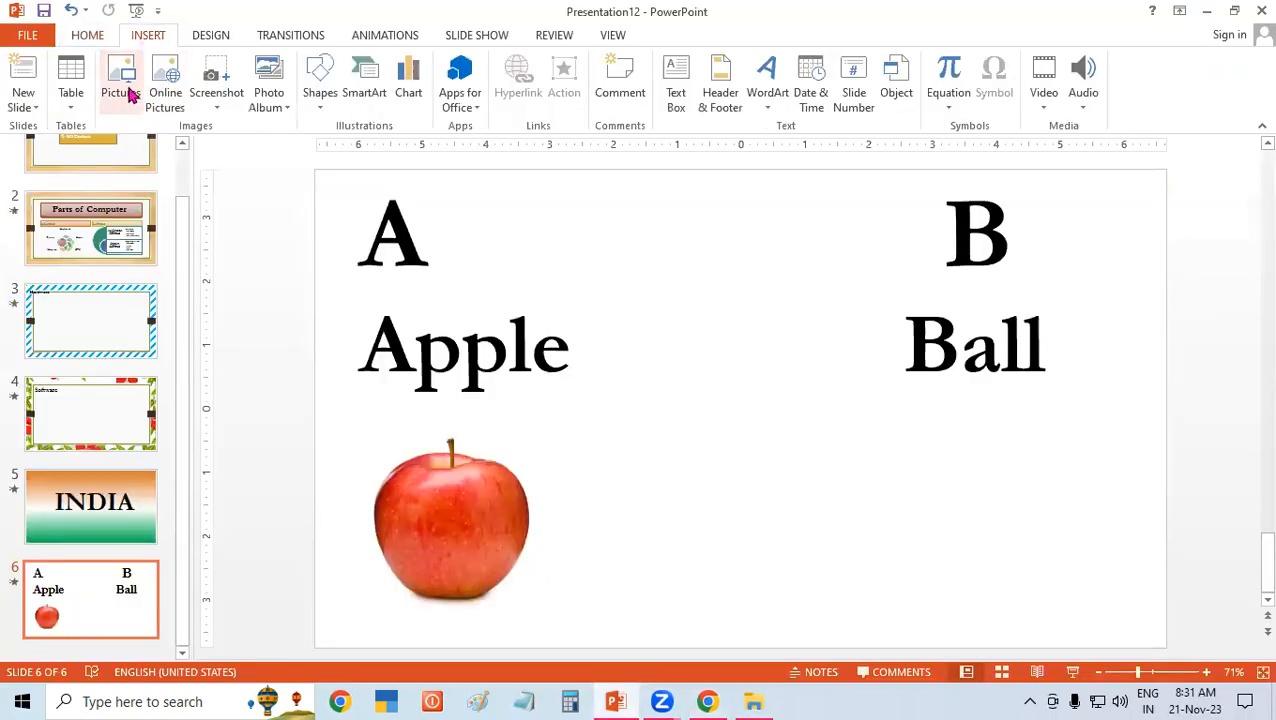
click(122, 78)
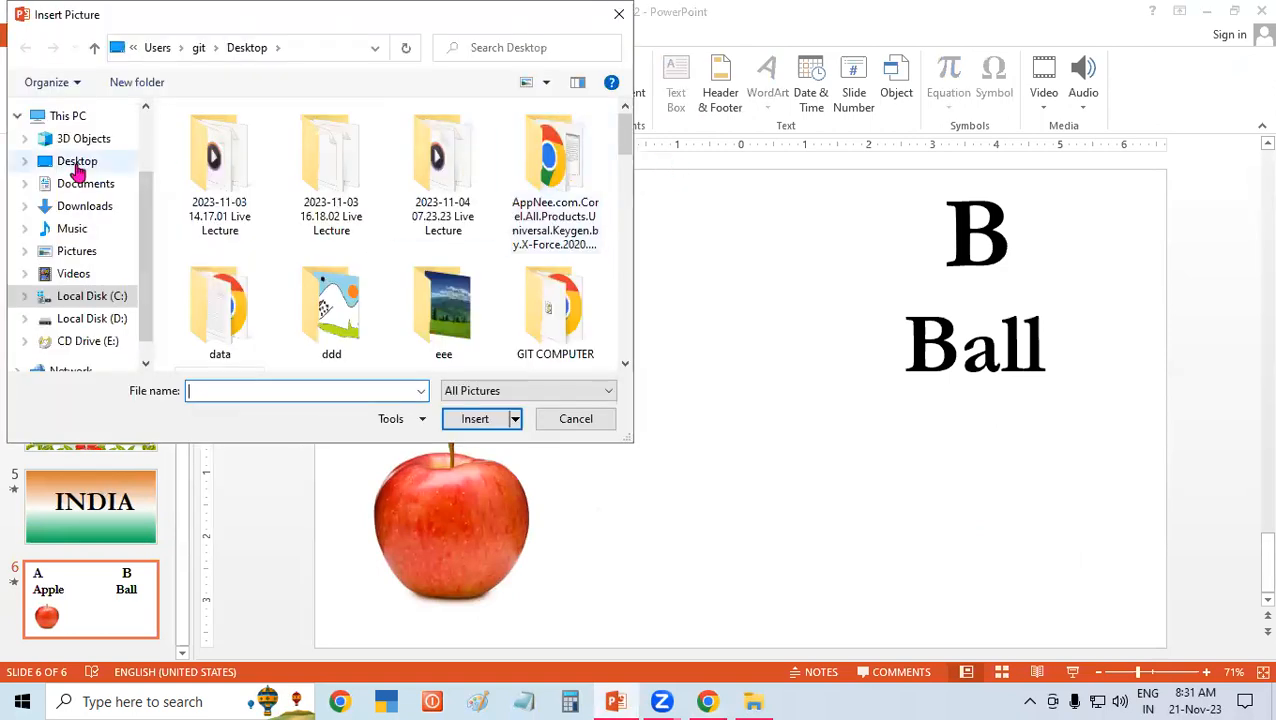
drag(624, 150, 632, 322)
click(331, 245)
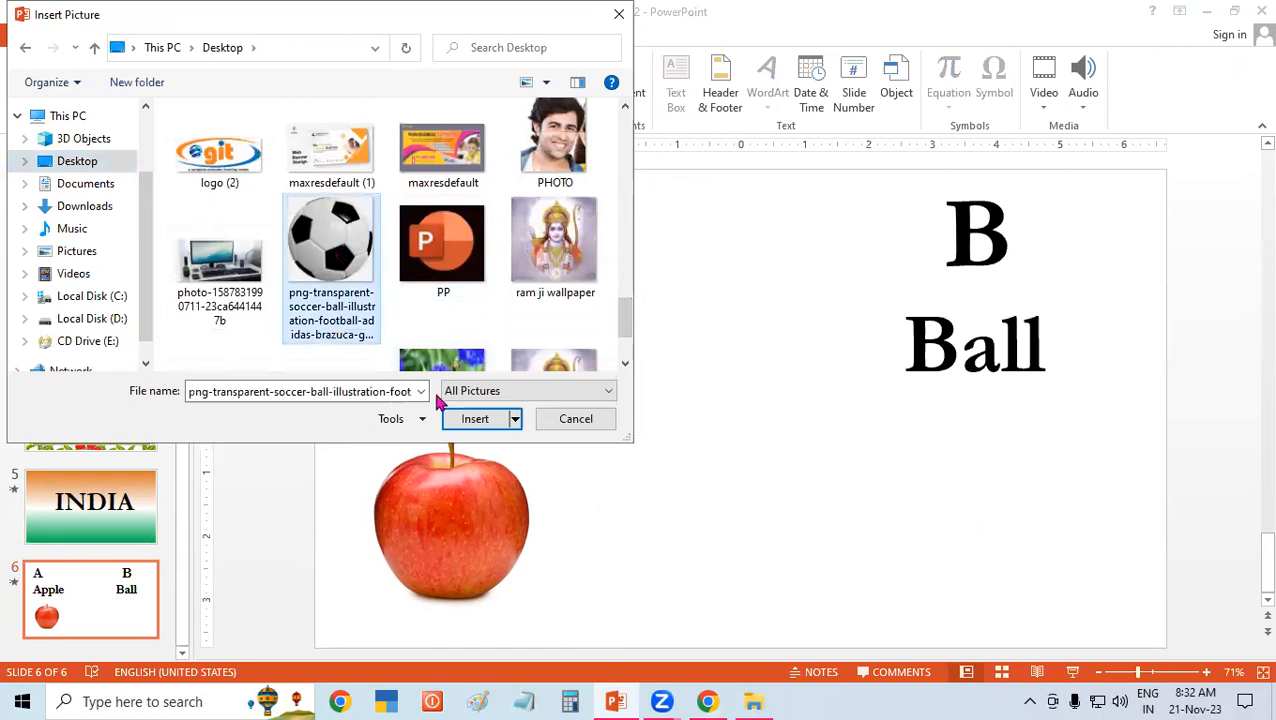
click(470, 420)
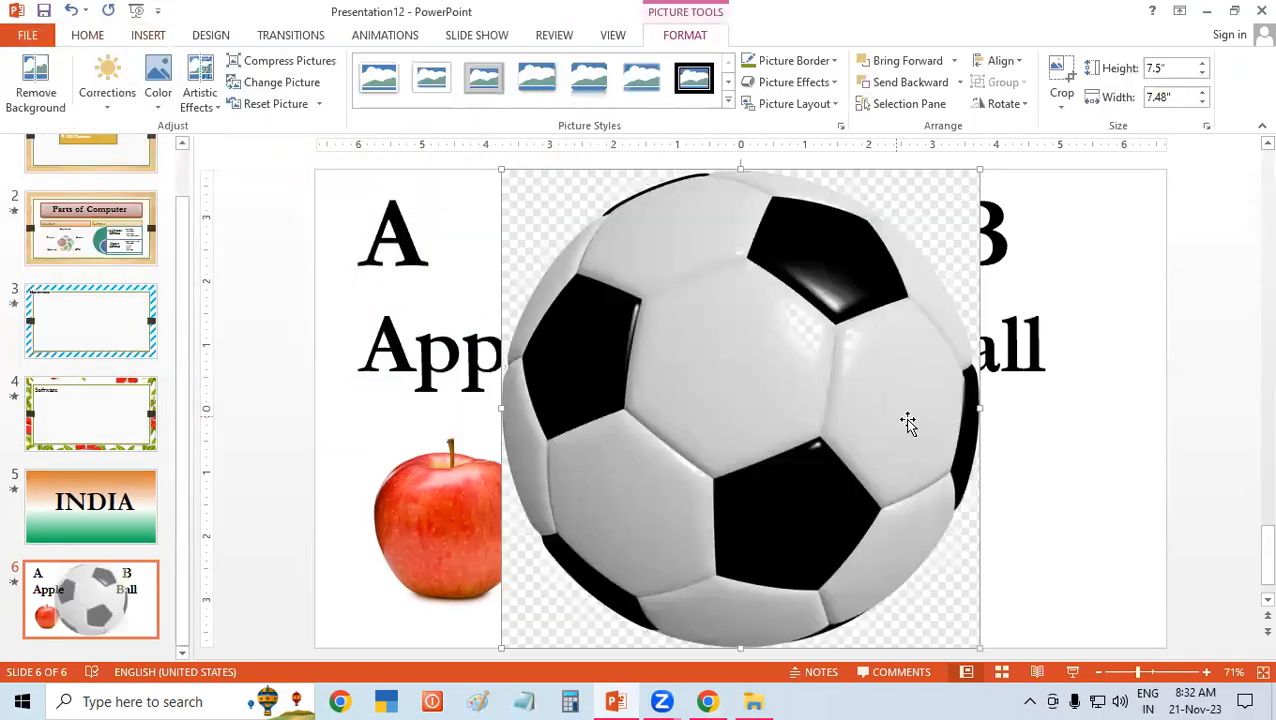
click(983, 170)
click(895, 295)
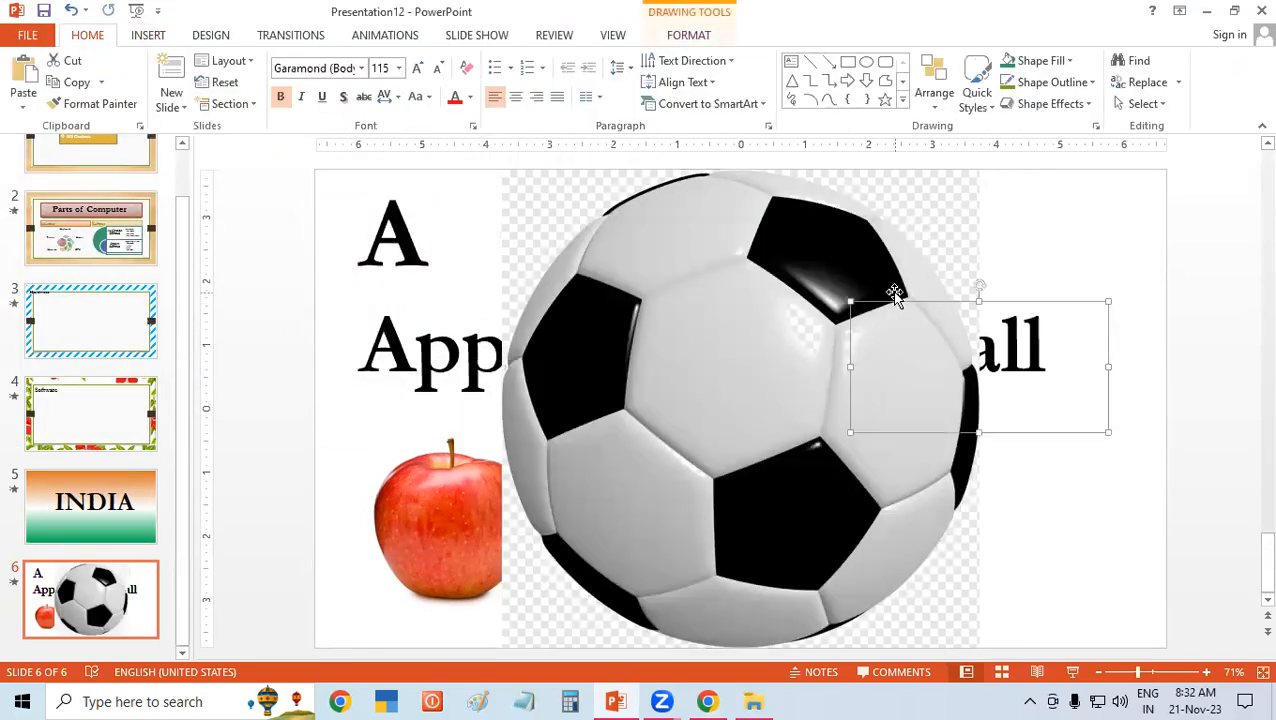
key(ctrl+z)
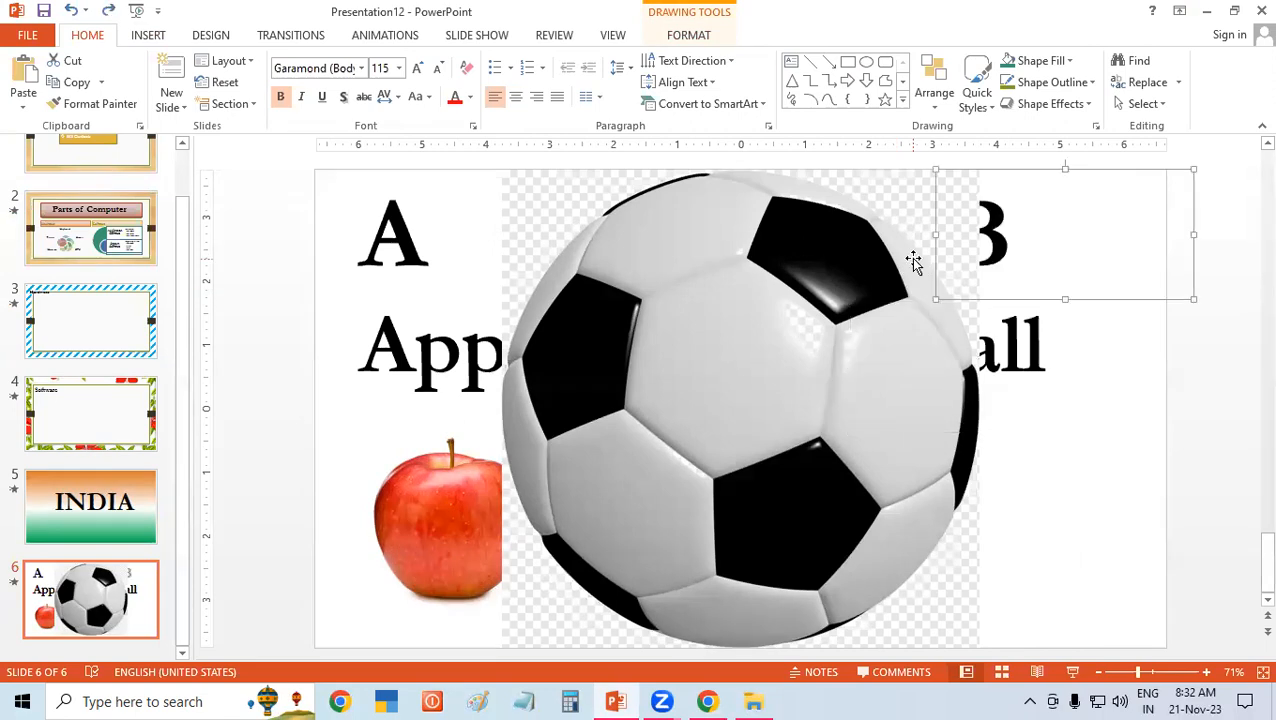
click(1098, 447)
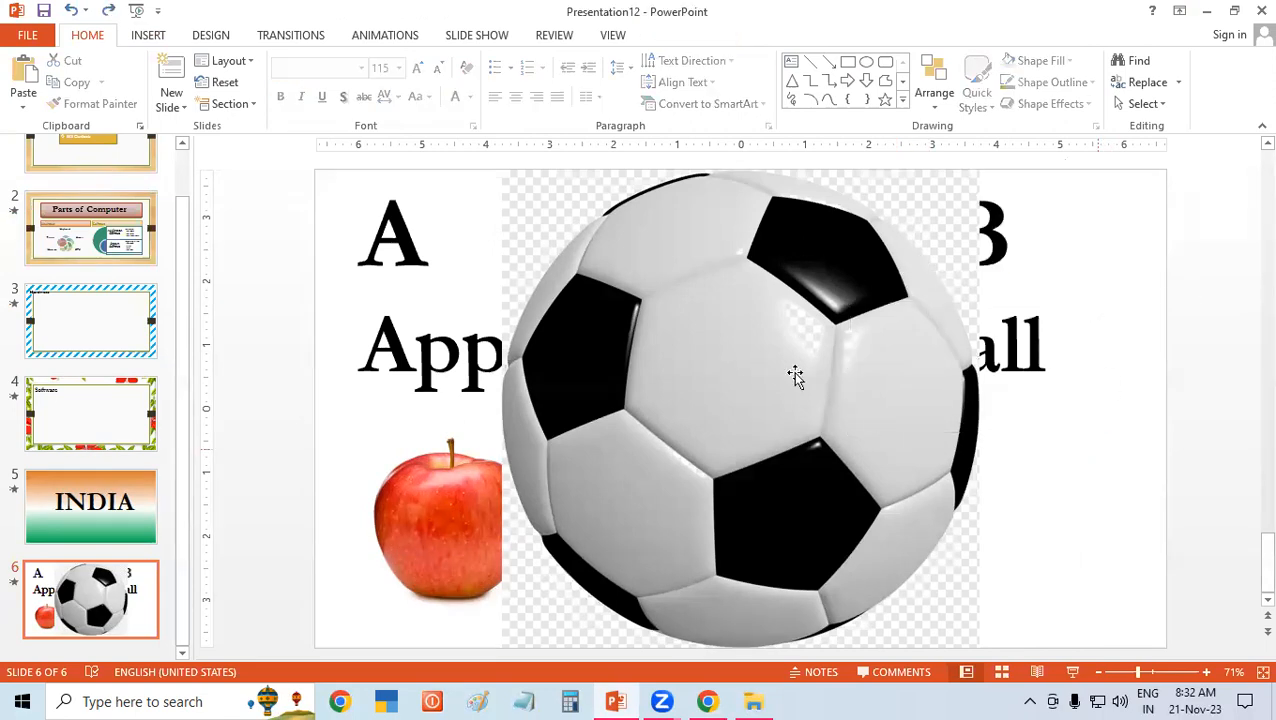
Step: Delete the checkered-background soccer ball picture from the A/B slide and switch to Chrome
click(877, 220)
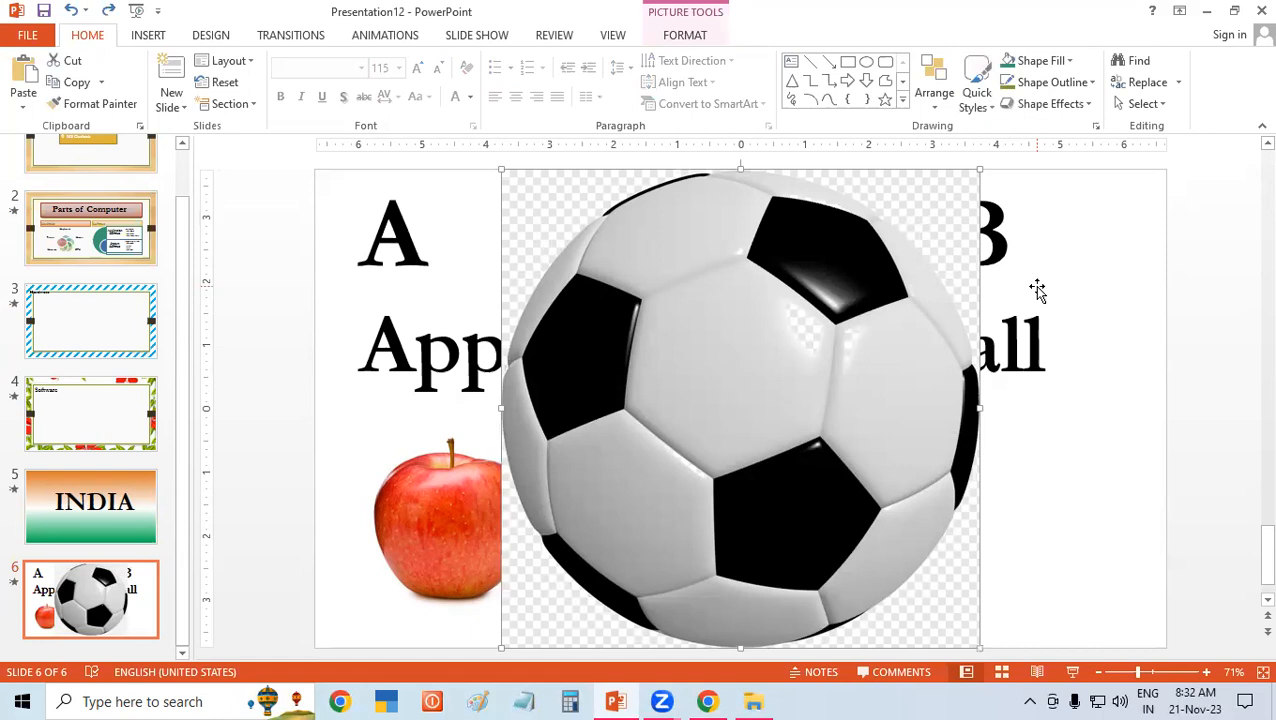
key(Delete)
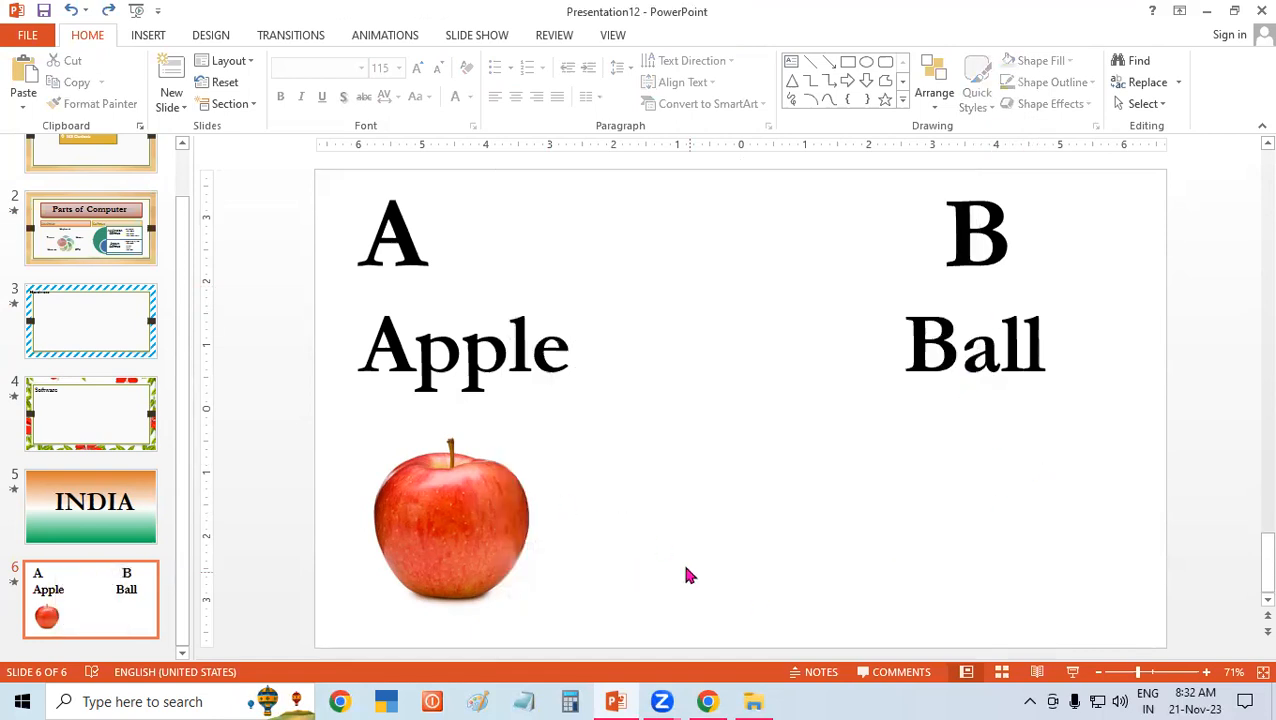
click(707, 701)
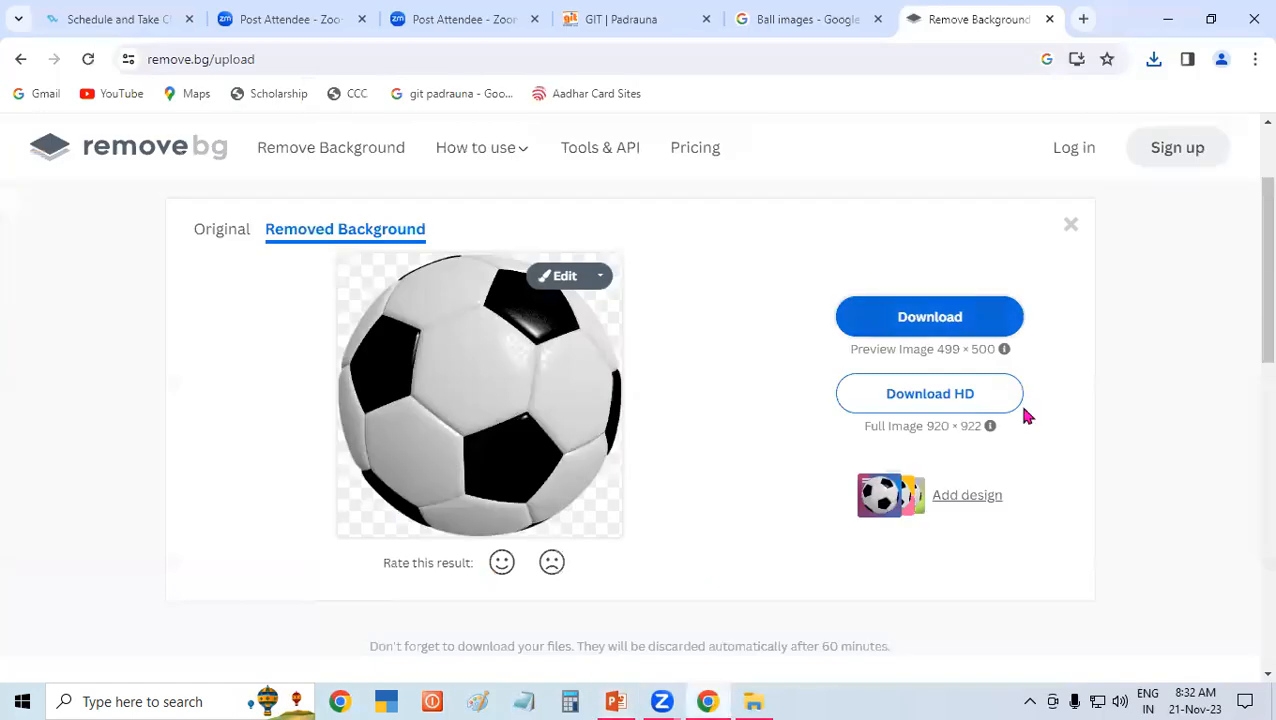
scroll(1247, 300, down, 3)
drag(1248, 386, 1248, 118)
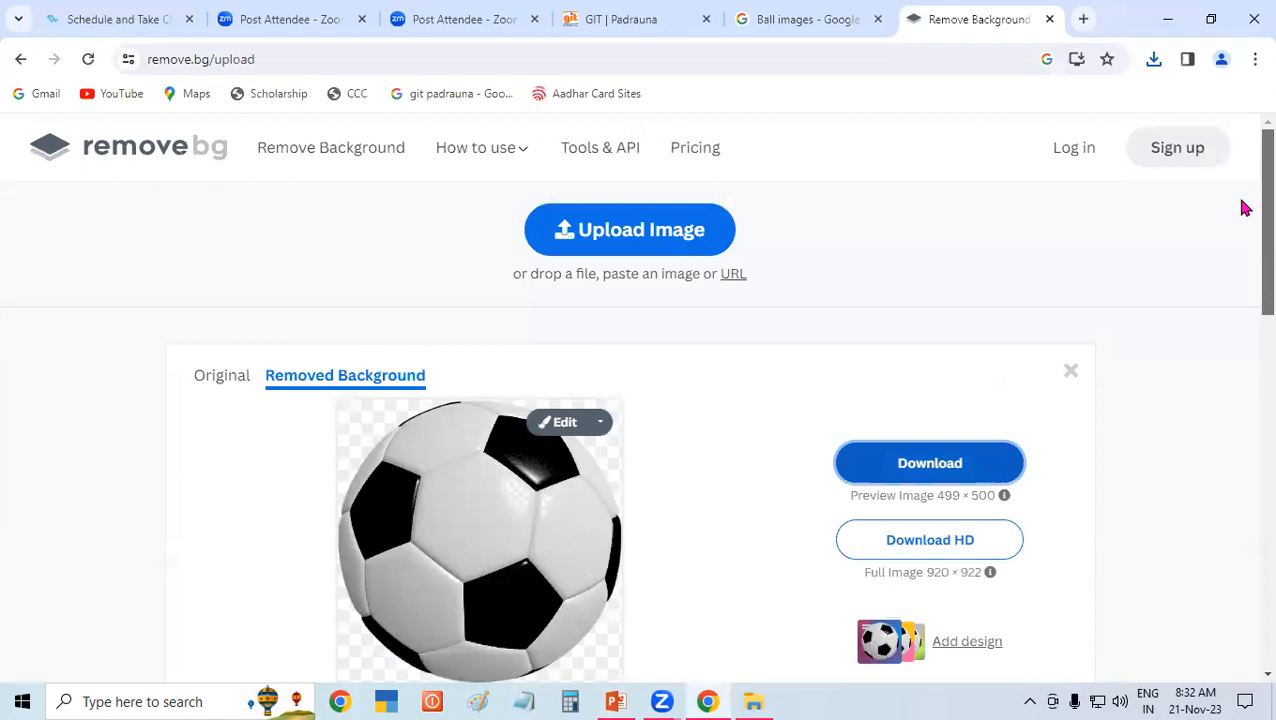
scroll(1245, 215, down, 1)
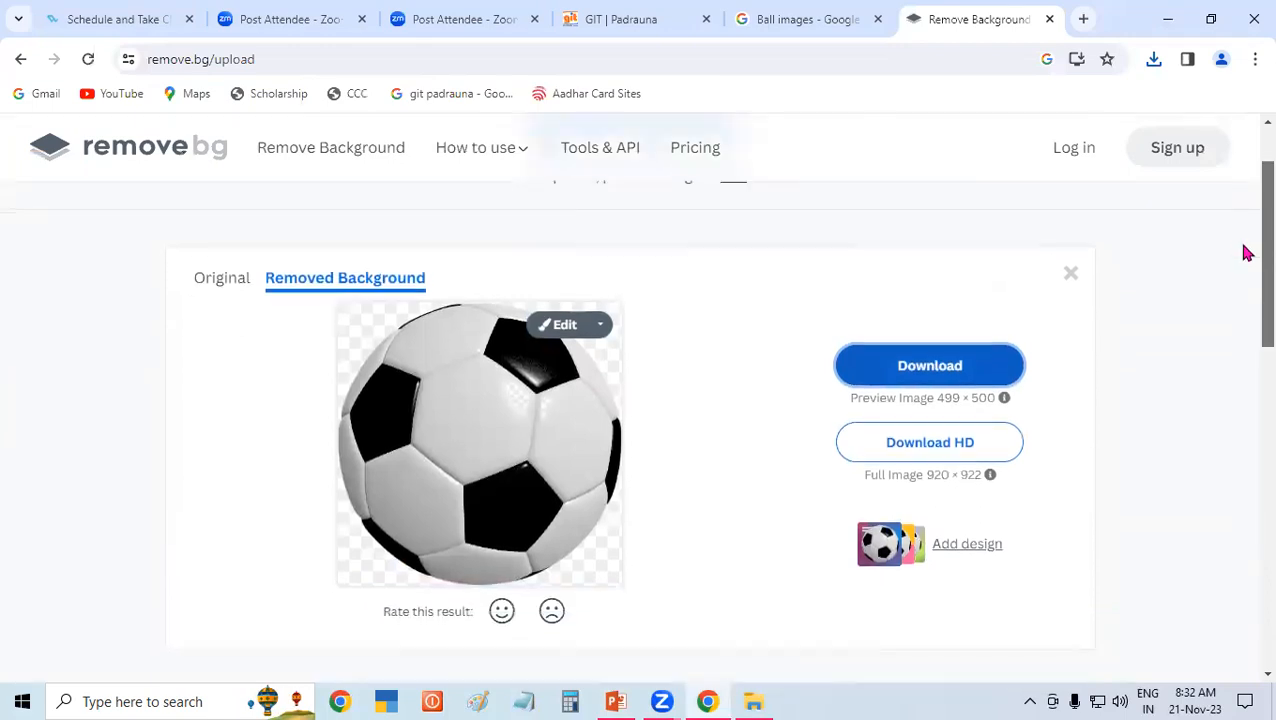
click(975, 544)
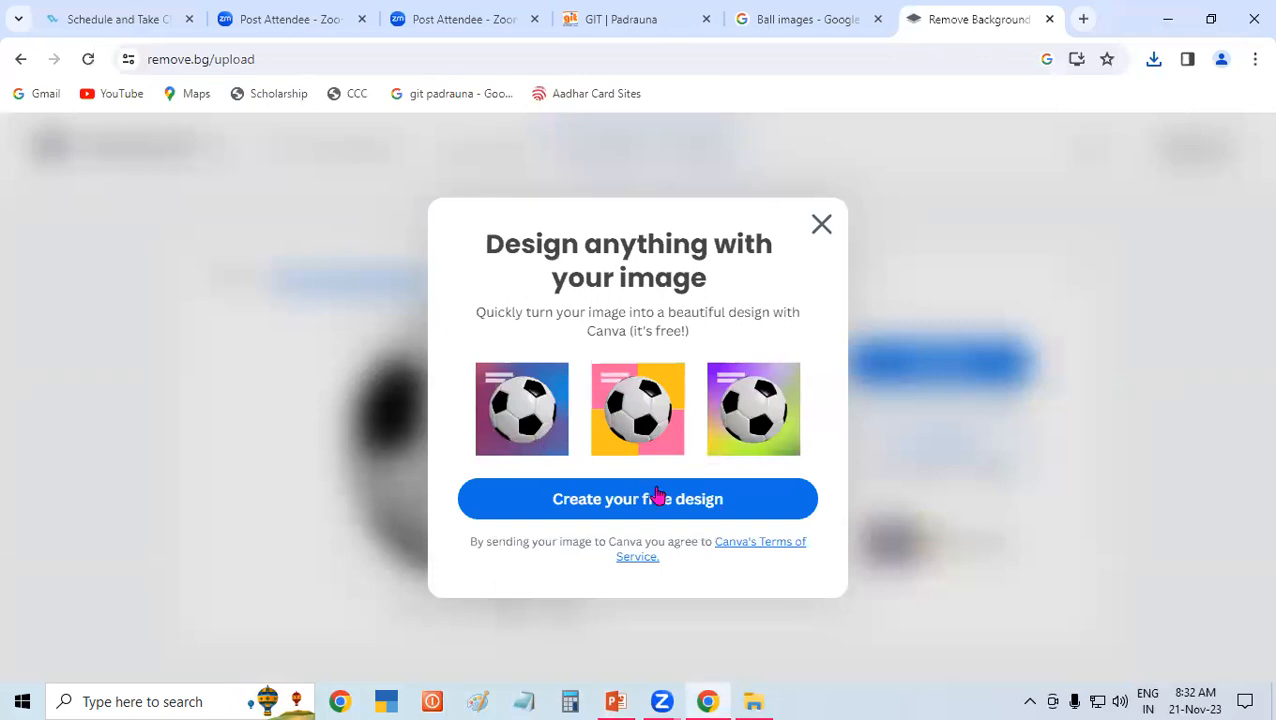
click(697, 498)
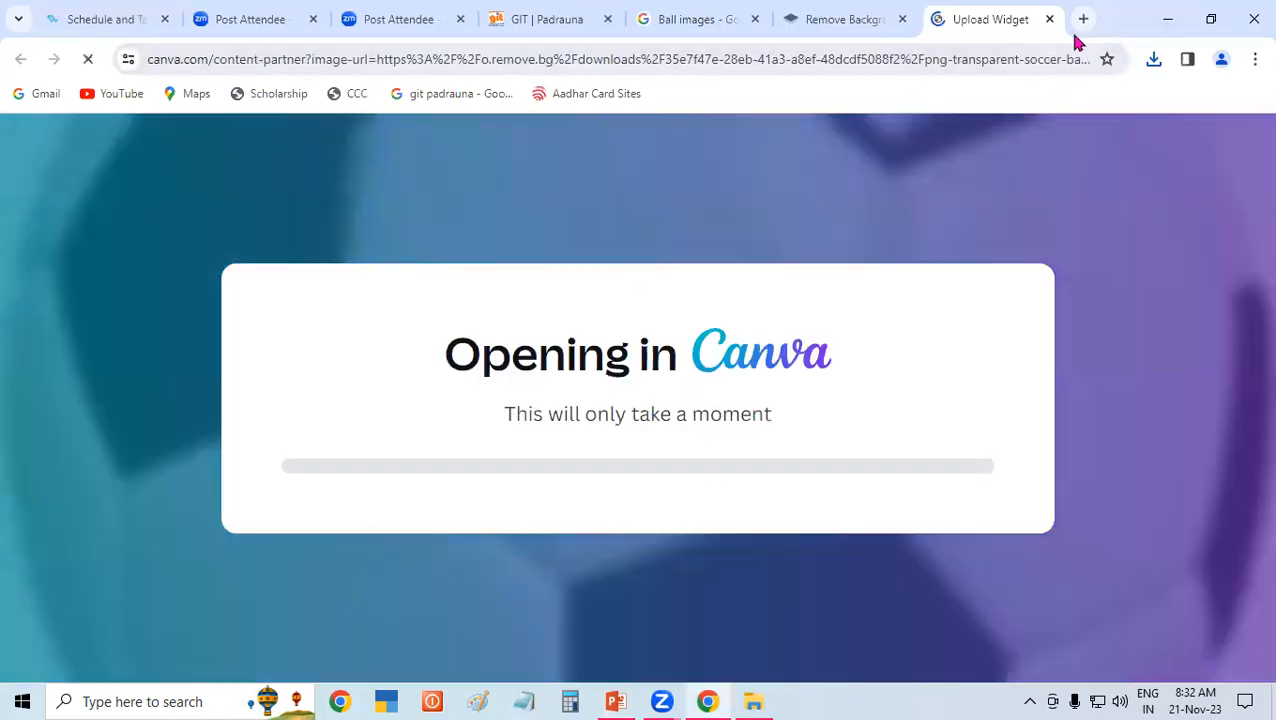
click(1049, 19)
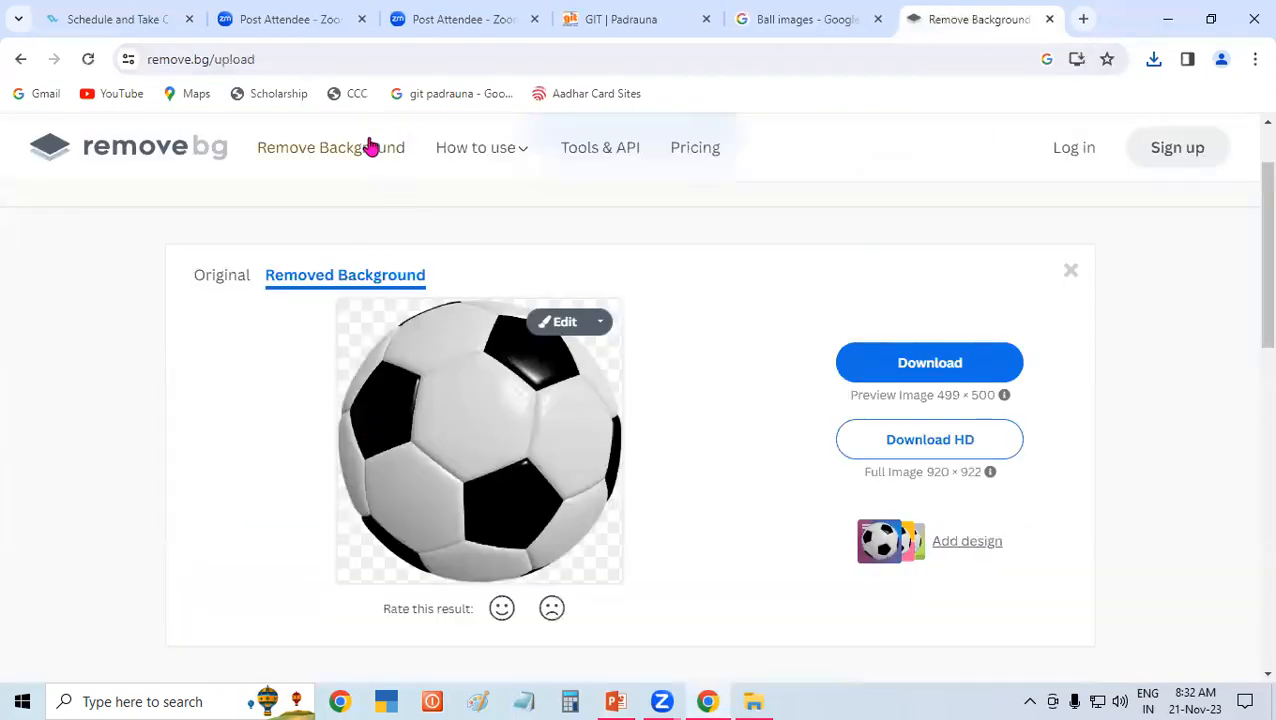
Step: Return to the Google Images results for ball images and look through the related soccer ball pictures
click(800, 19)
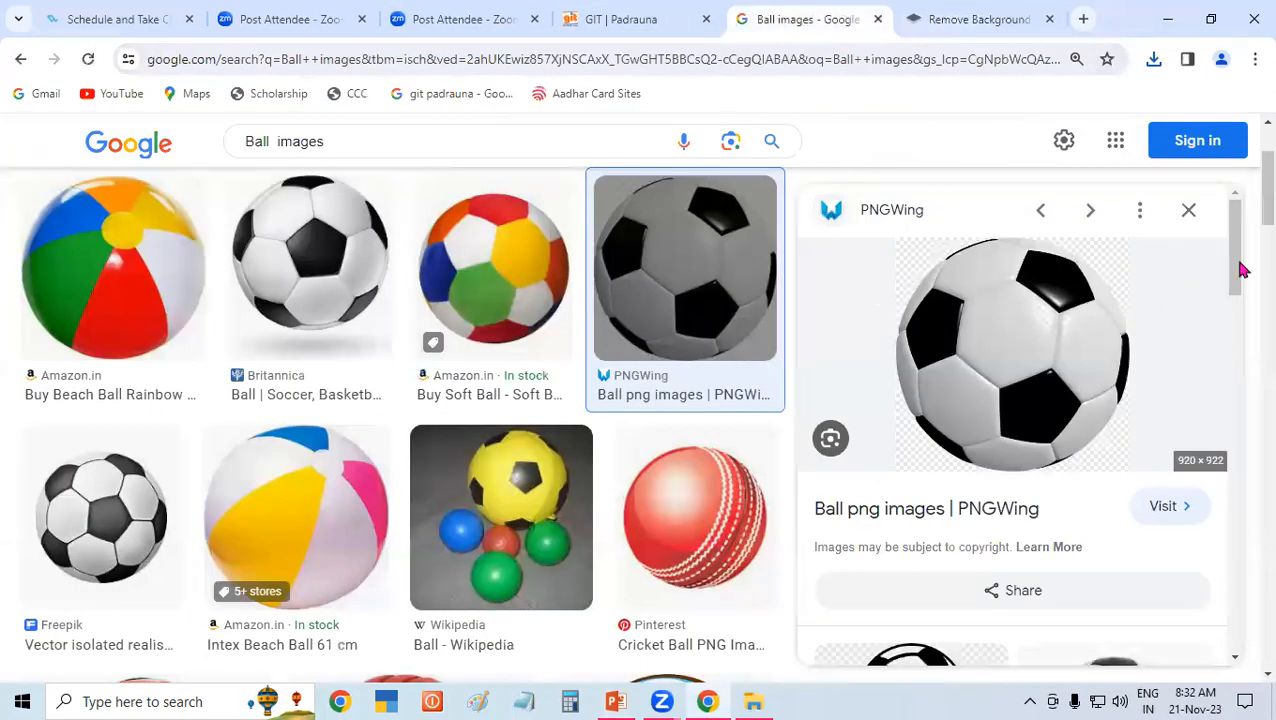
drag(1233, 285, 1233, 345)
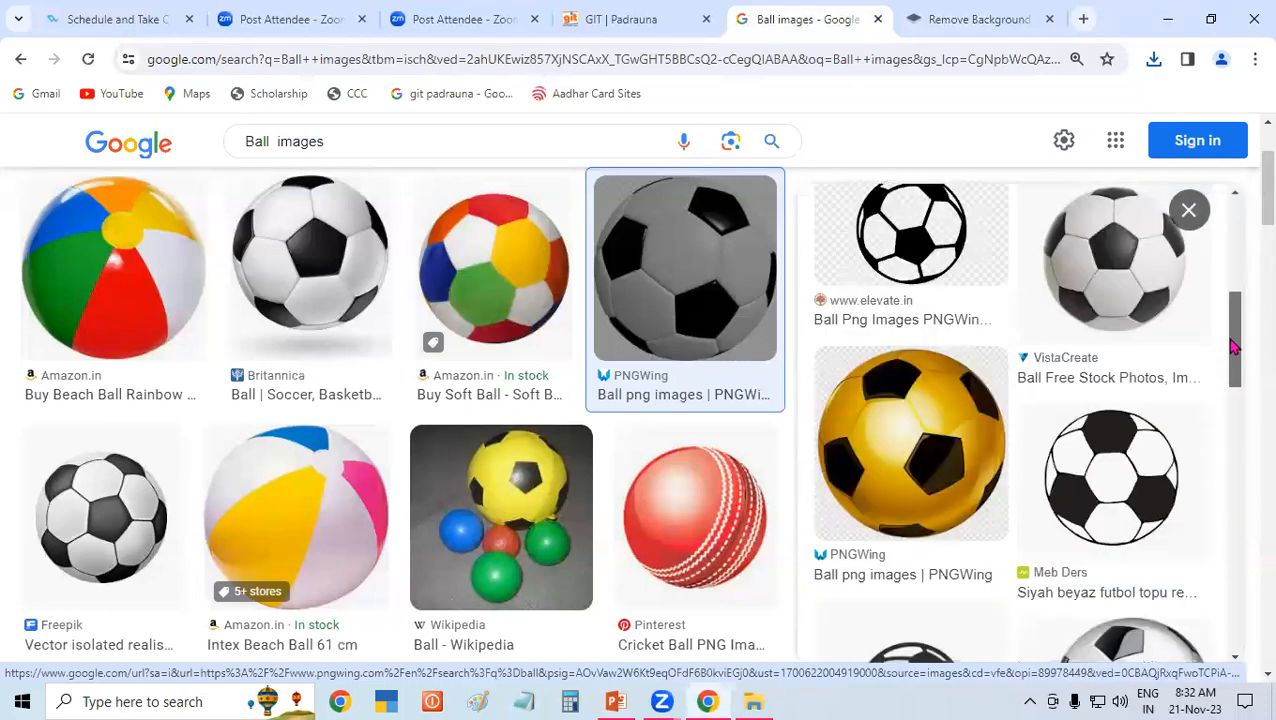
scroll(1225, 350, up, 5)
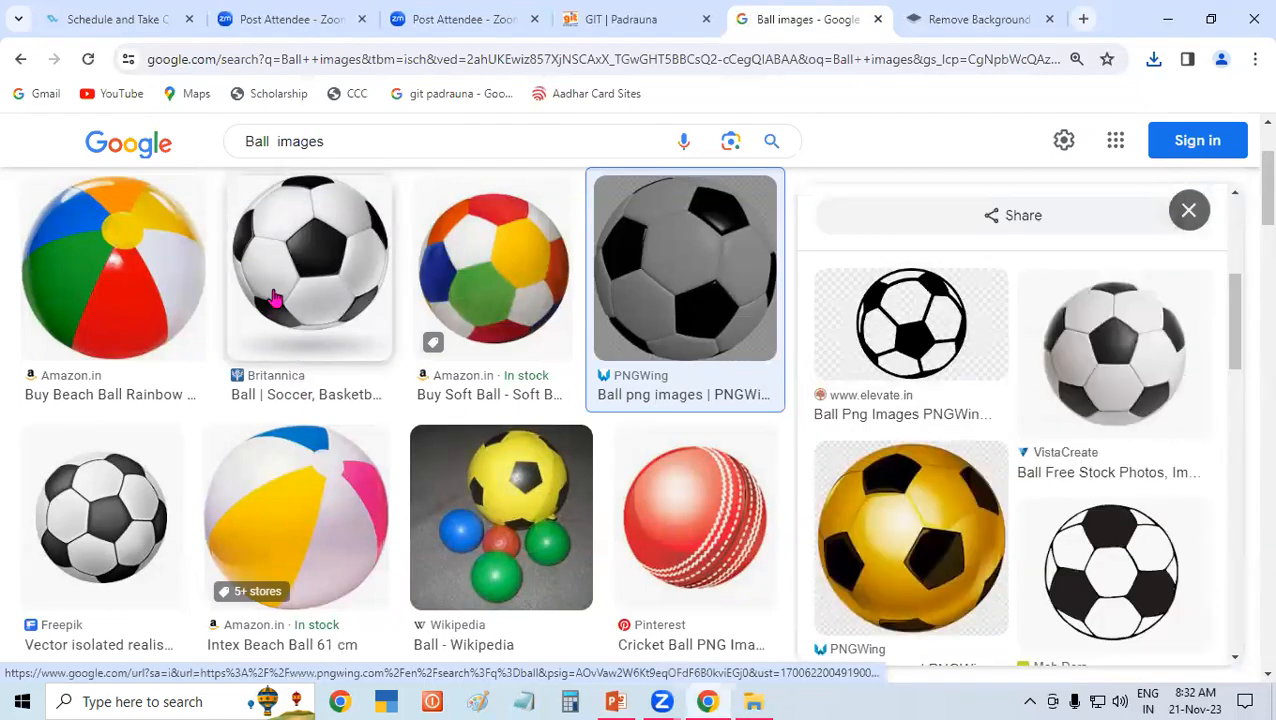
click(347, 285)
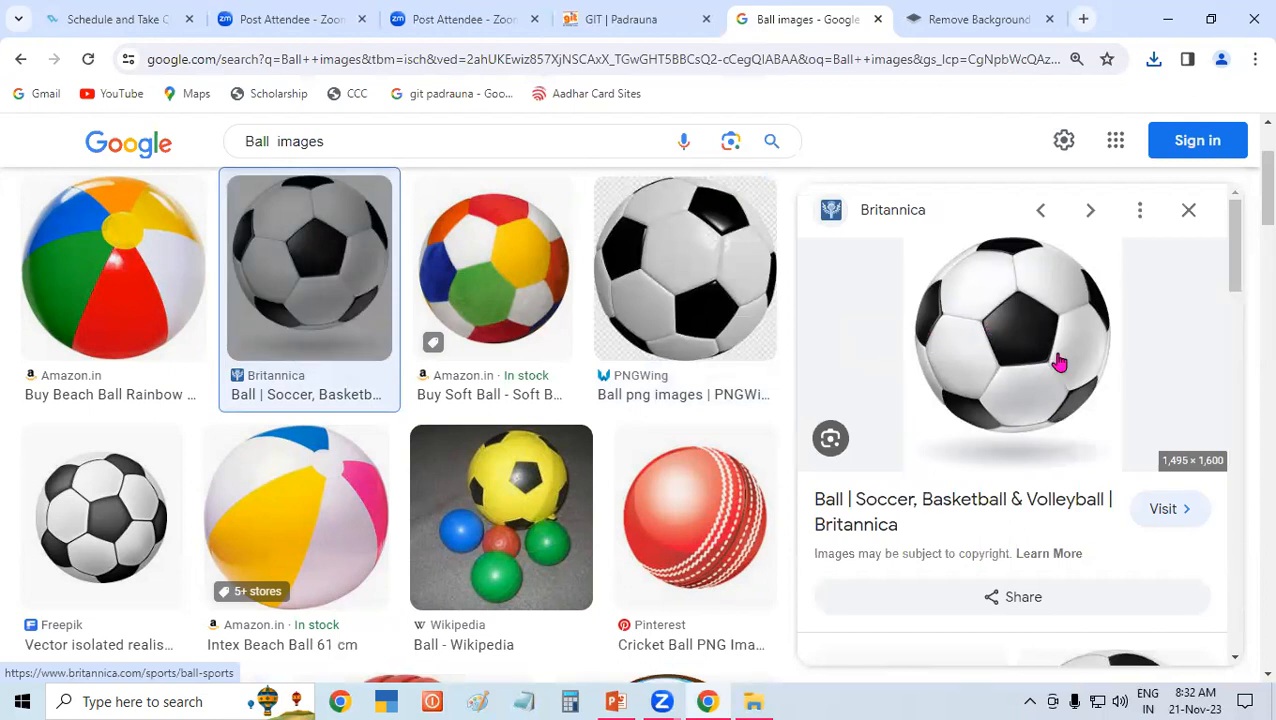
right_click(1033, 306)
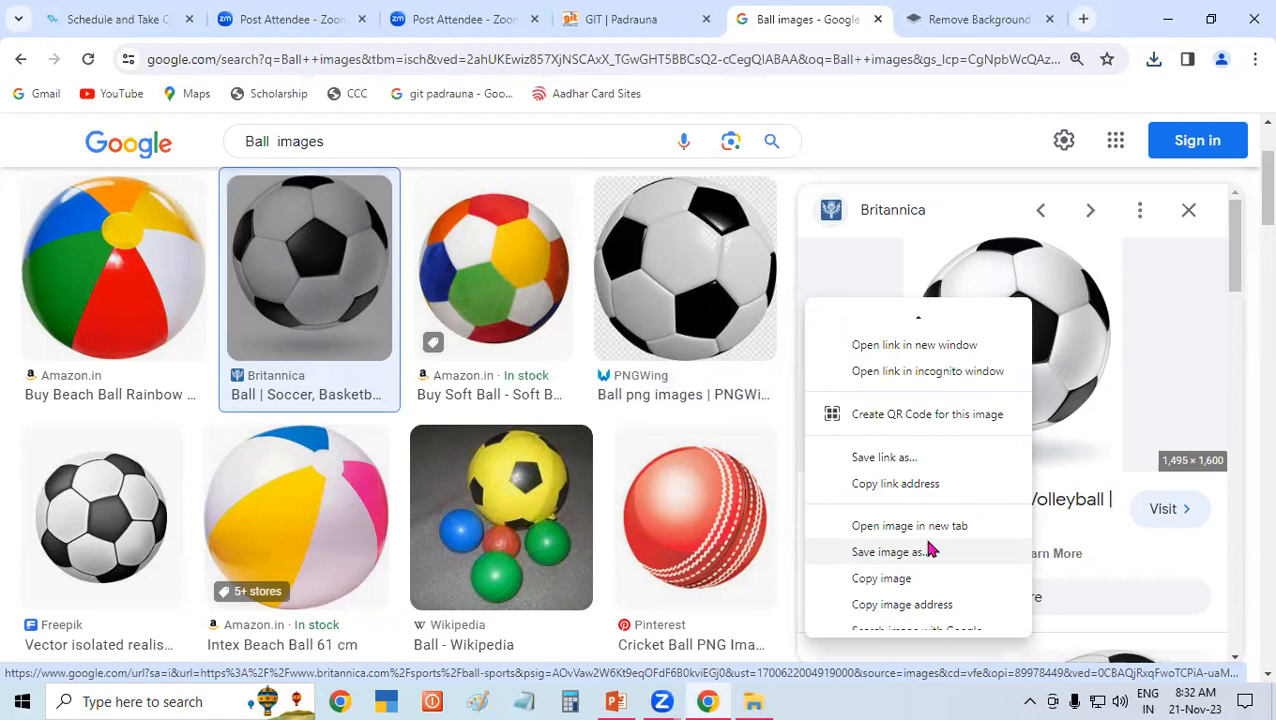
click(909, 556)
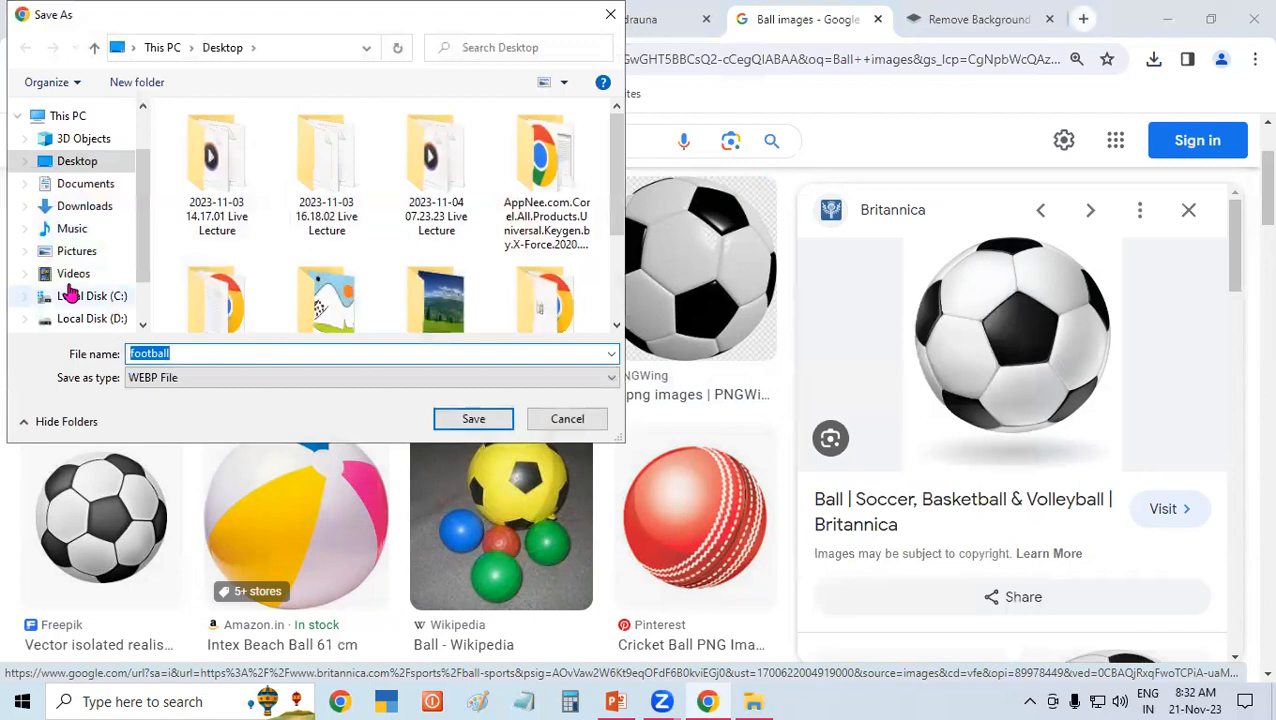
click(610, 14)
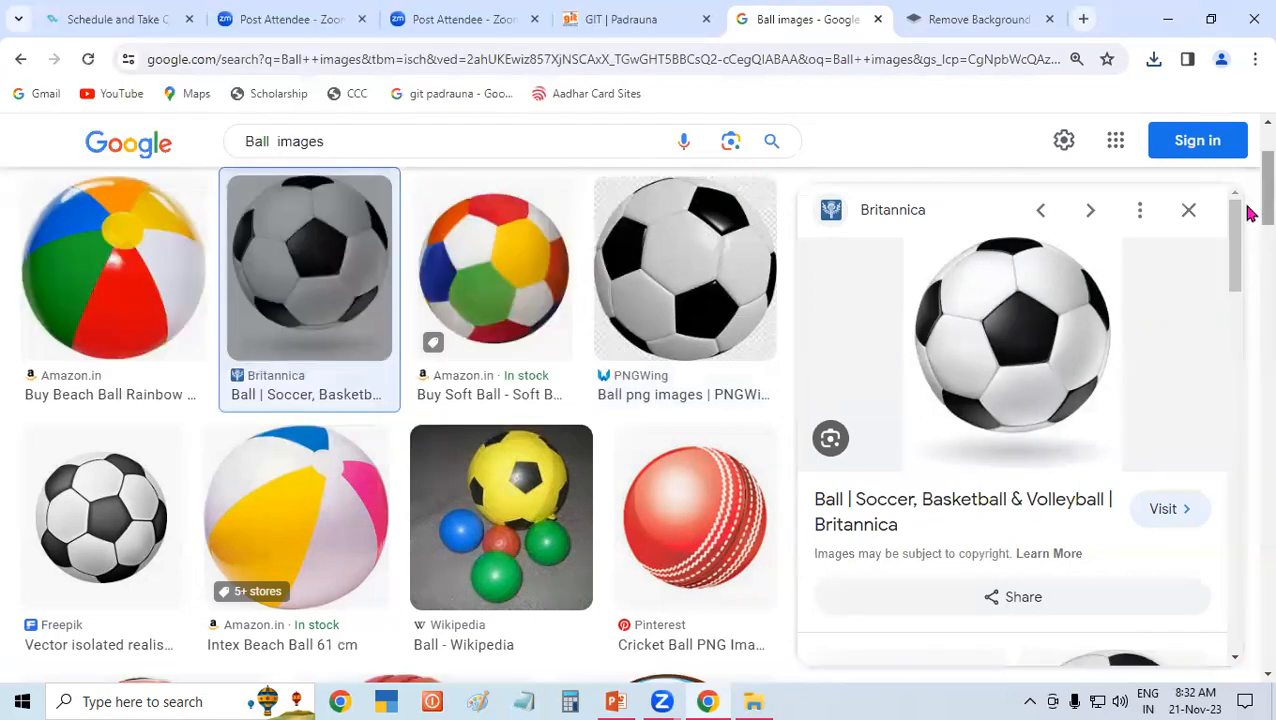
Step: Find the Adobe Stock black-and-white soccer ball clip art in the image results and save it as a JPEG to the Desktop
scroll(1250, 279, down, 5)
scroll(1248, 290, down, 4)
scroll(1248, 300, up, 2)
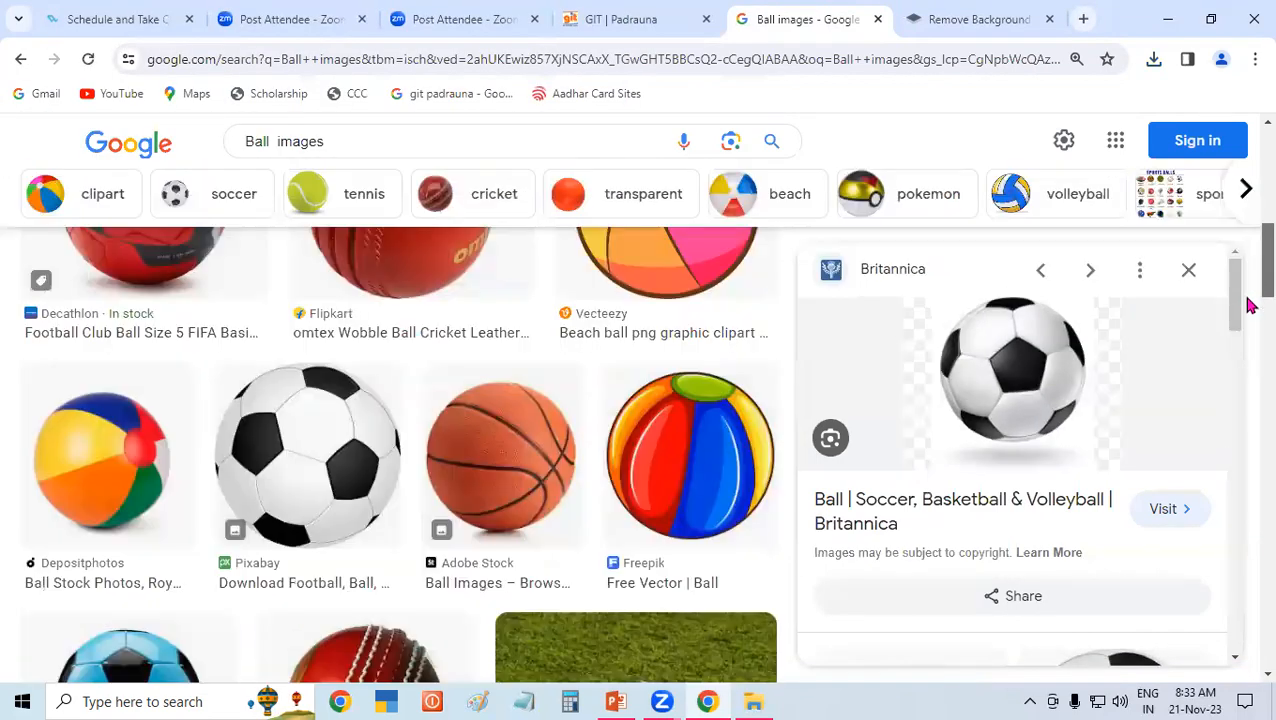
scroll(1250, 340, down, 7)
scroll(1248, 375, down, 1)
scroll(1250, 368, down, 5)
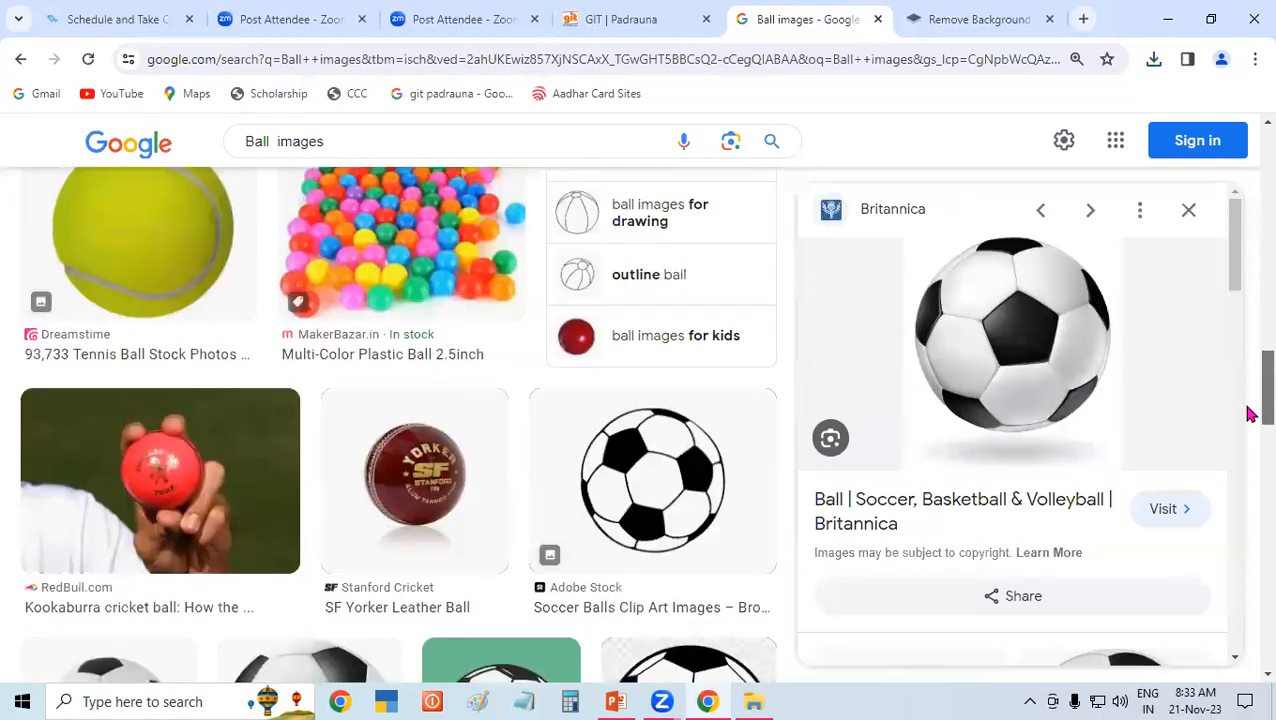
click(669, 400)
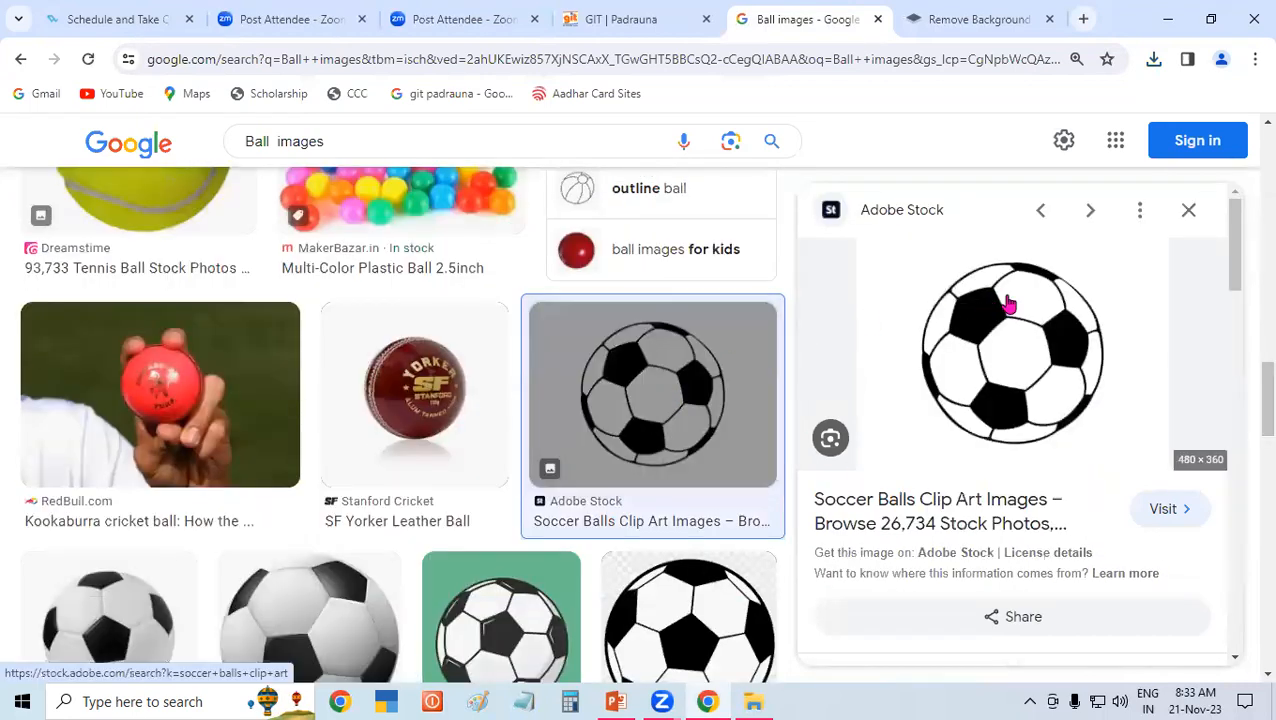
right_click(1106, 314)
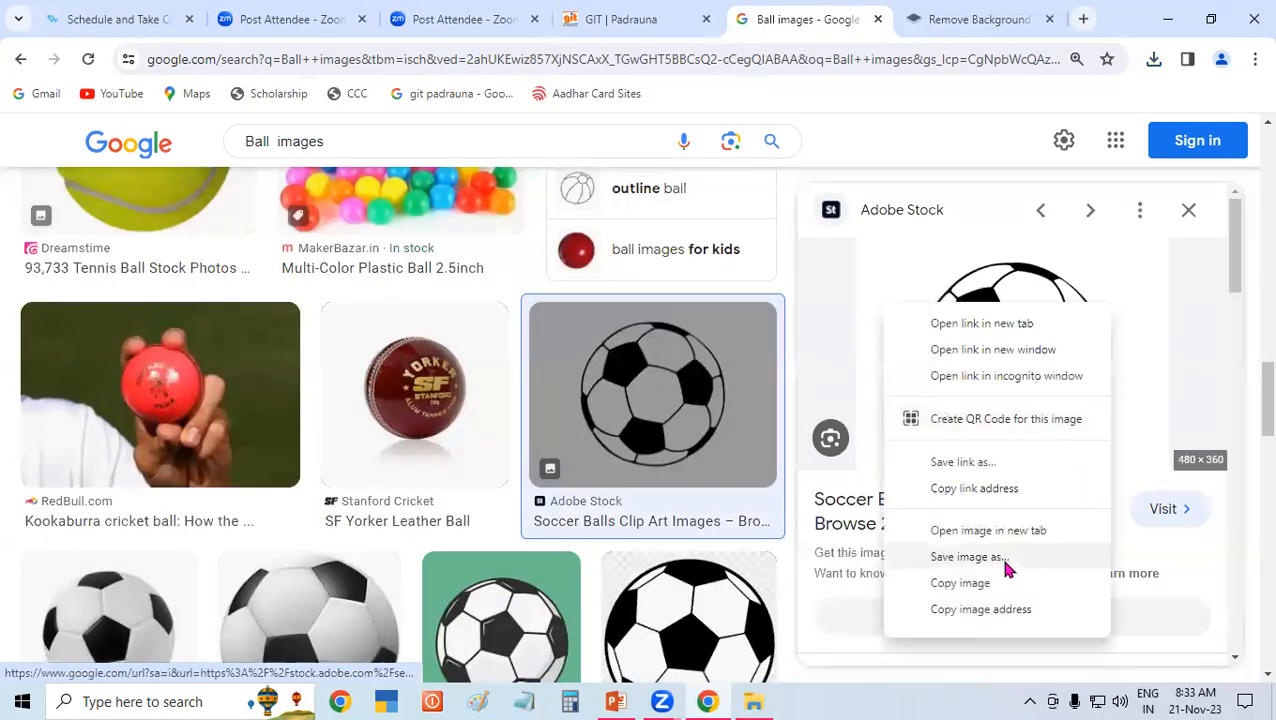
click(968, 558)
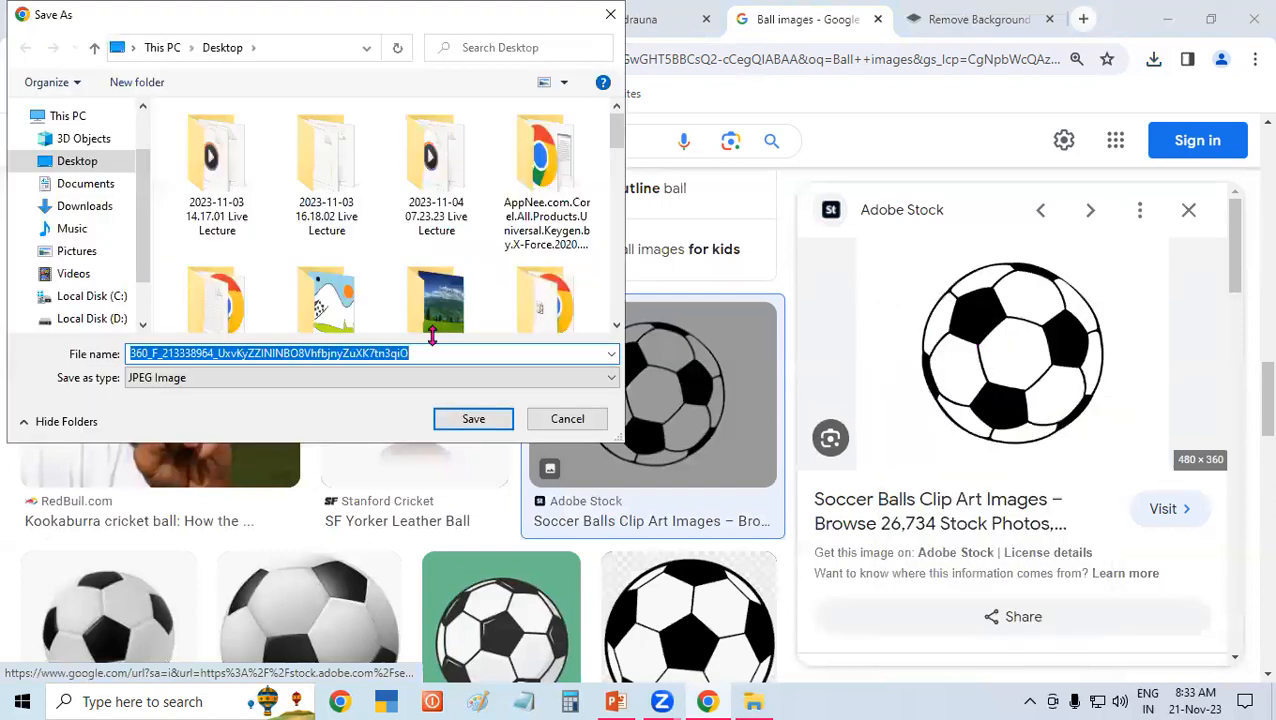
click(80, 161)
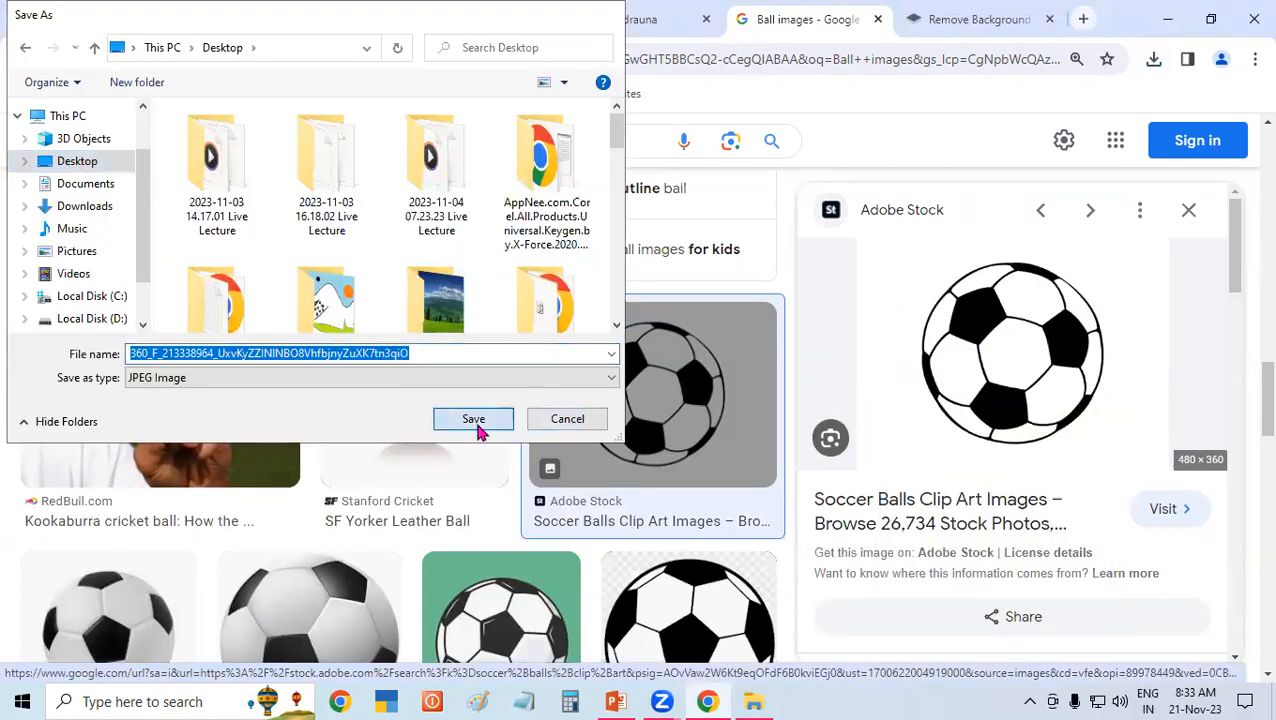
click(474, 419)
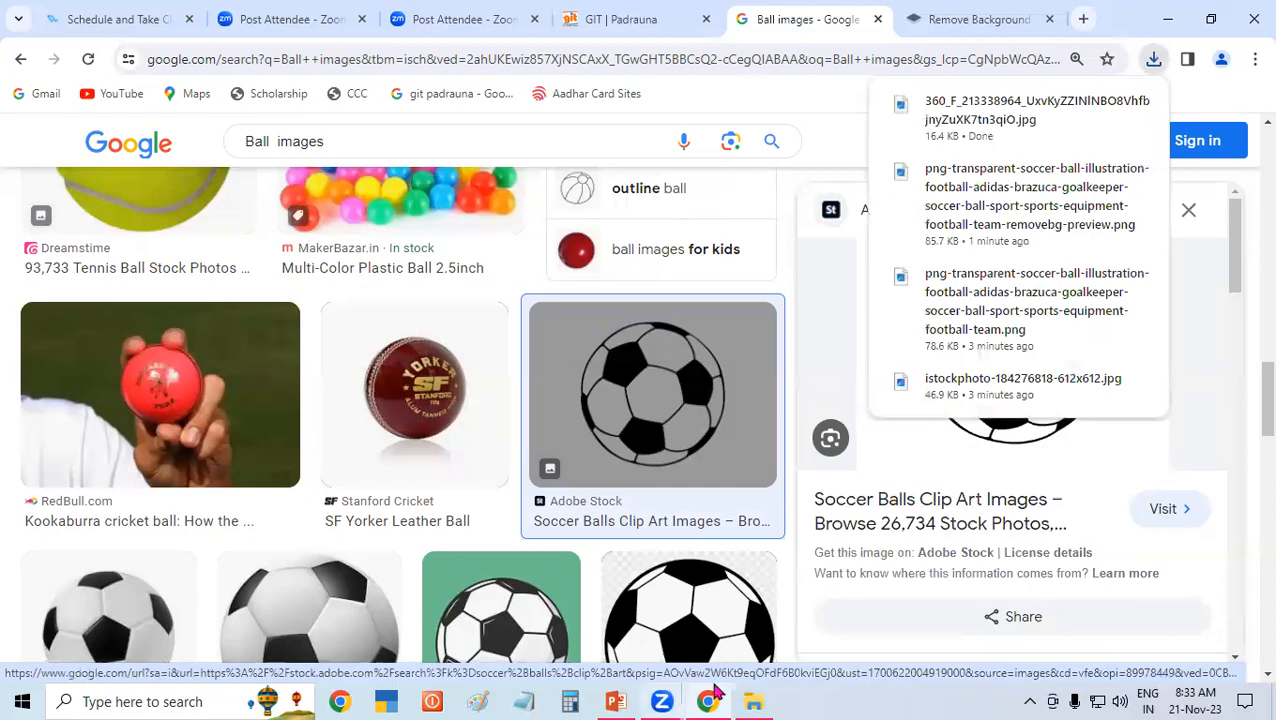
Step: Switch to PowerPoint and insert the soccer ball clip art JPEG from the Desktop onto the A/B slide
click(616, 701)
click(145, 37)
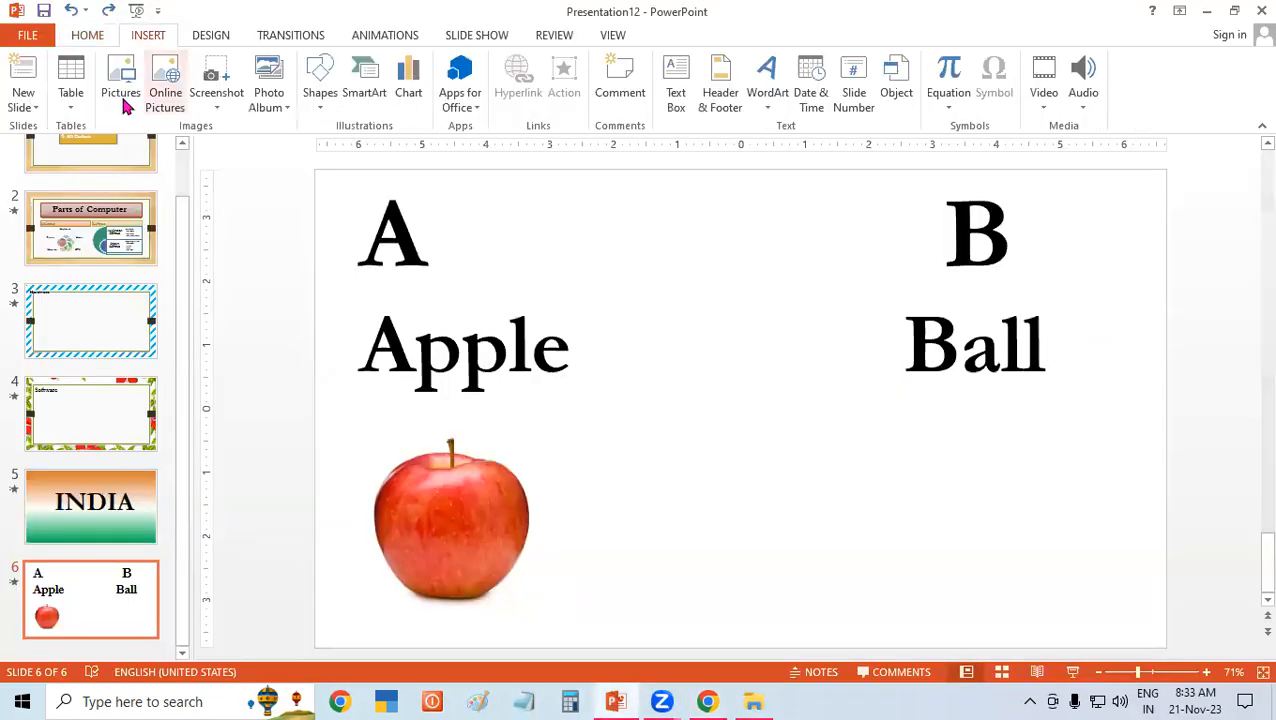
click(120, 85)
click(70, 163)
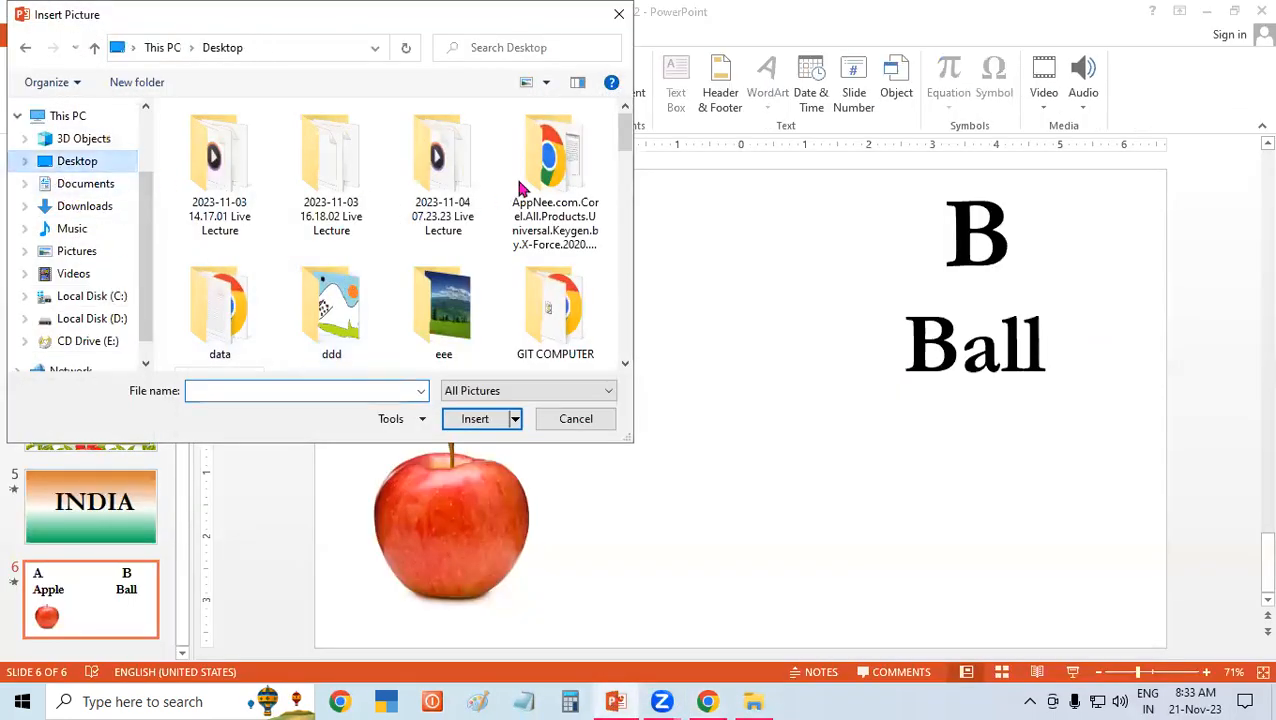
scroll(440, 220, down, 10)
drag(637, 290, 643, 176)
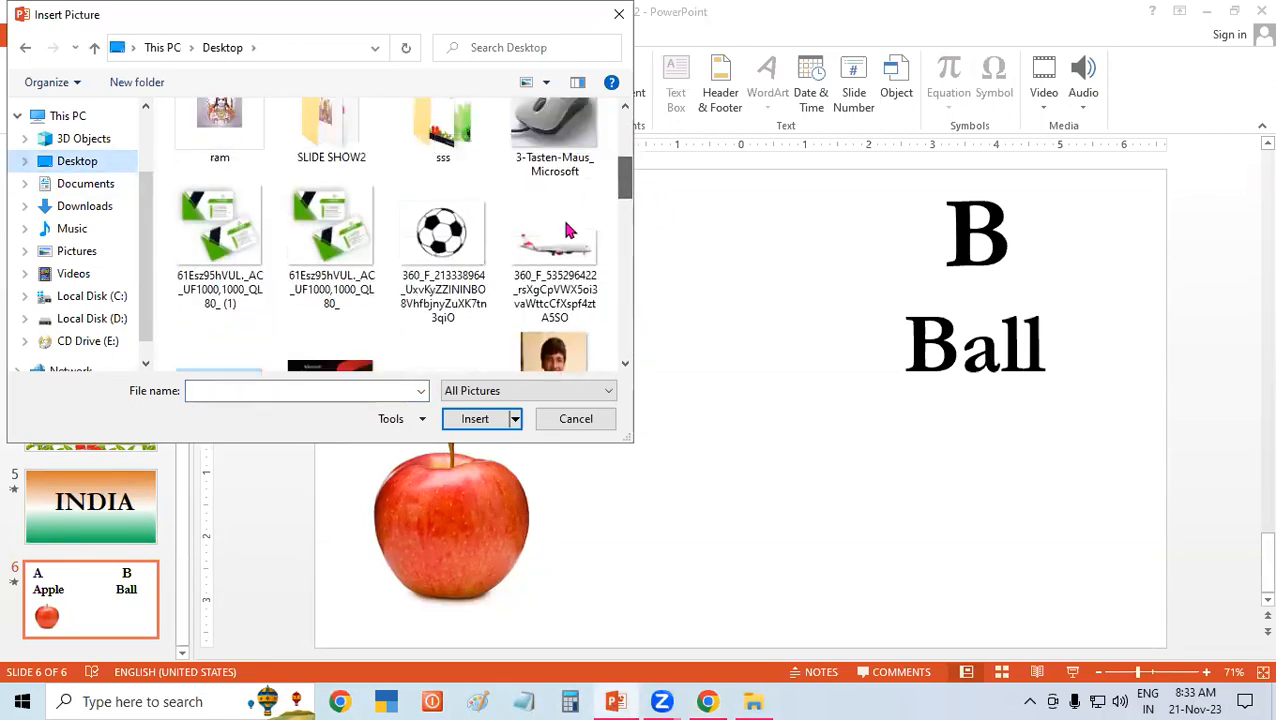
click(443, 240)
click(505, 418)
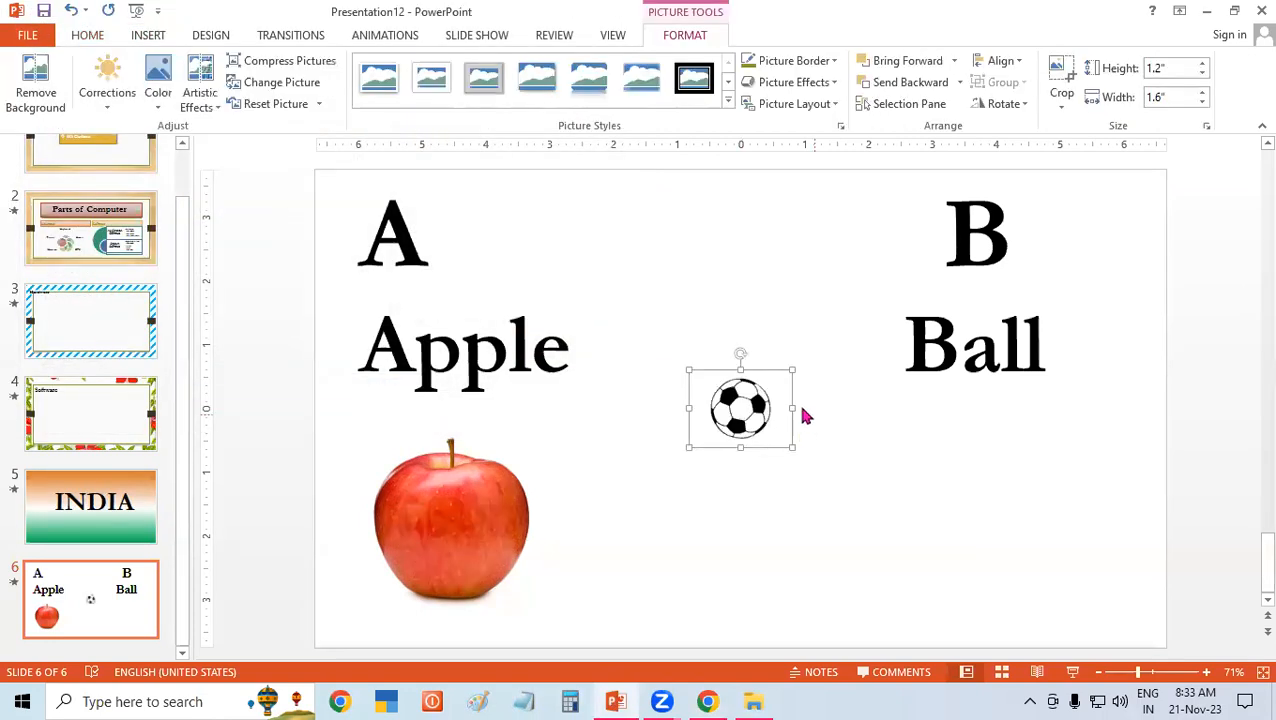
Step: Enlarge the soccer ball picture to about 3.87 by 5.16 inches and place it beneath the word "Ball"
drag(792, 447, 1019, 617)
drag(873, 487, 1016, 516)
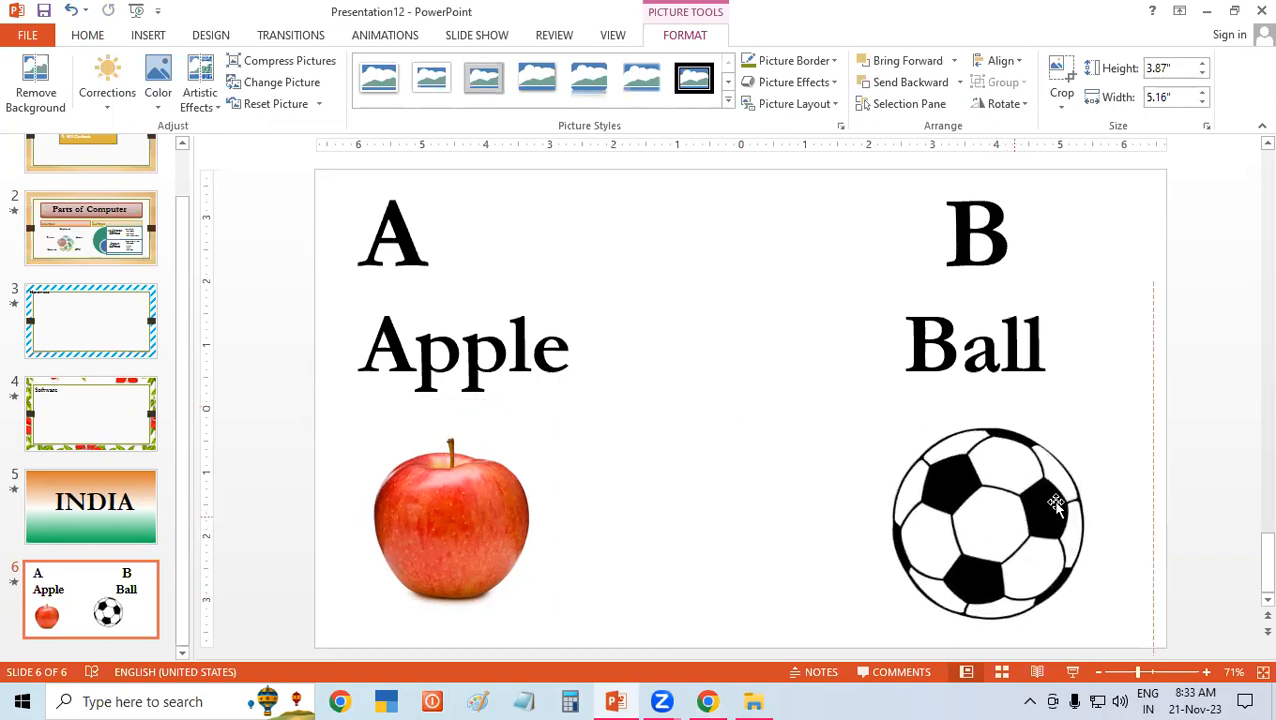
click(1220, 417)
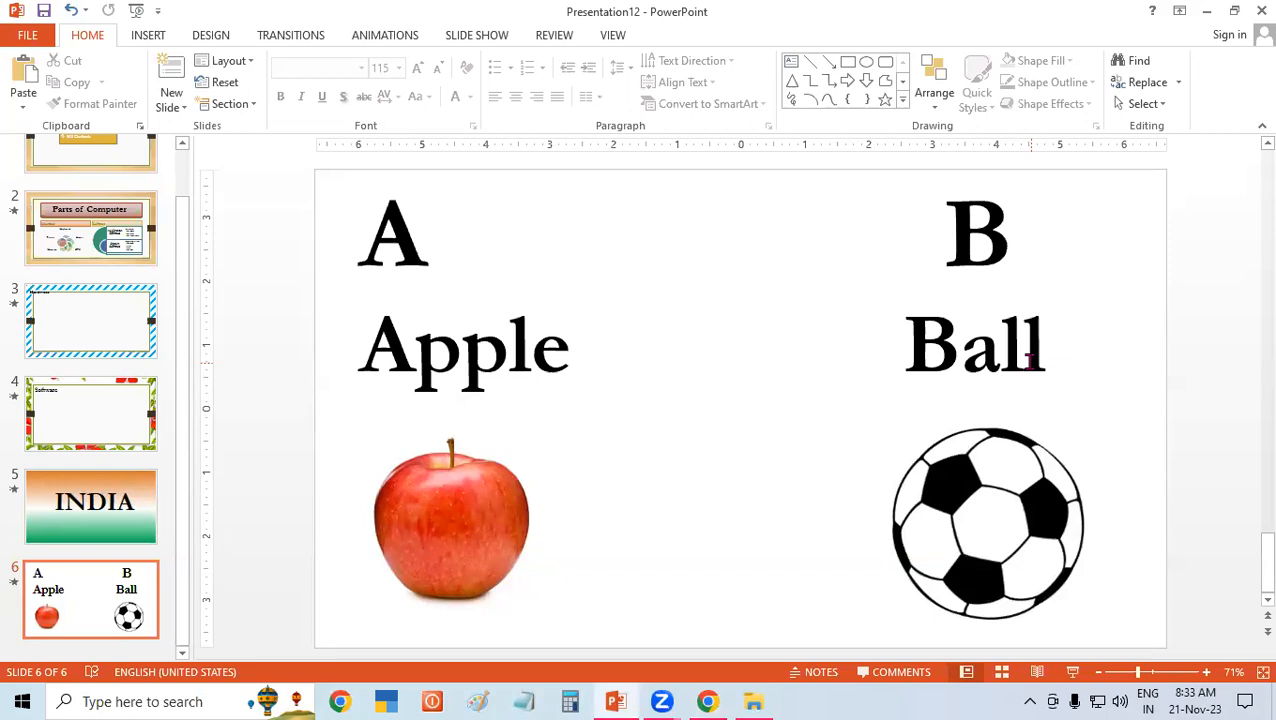
Step: Display the animation effects available for the A/B slide
click(386, 40)
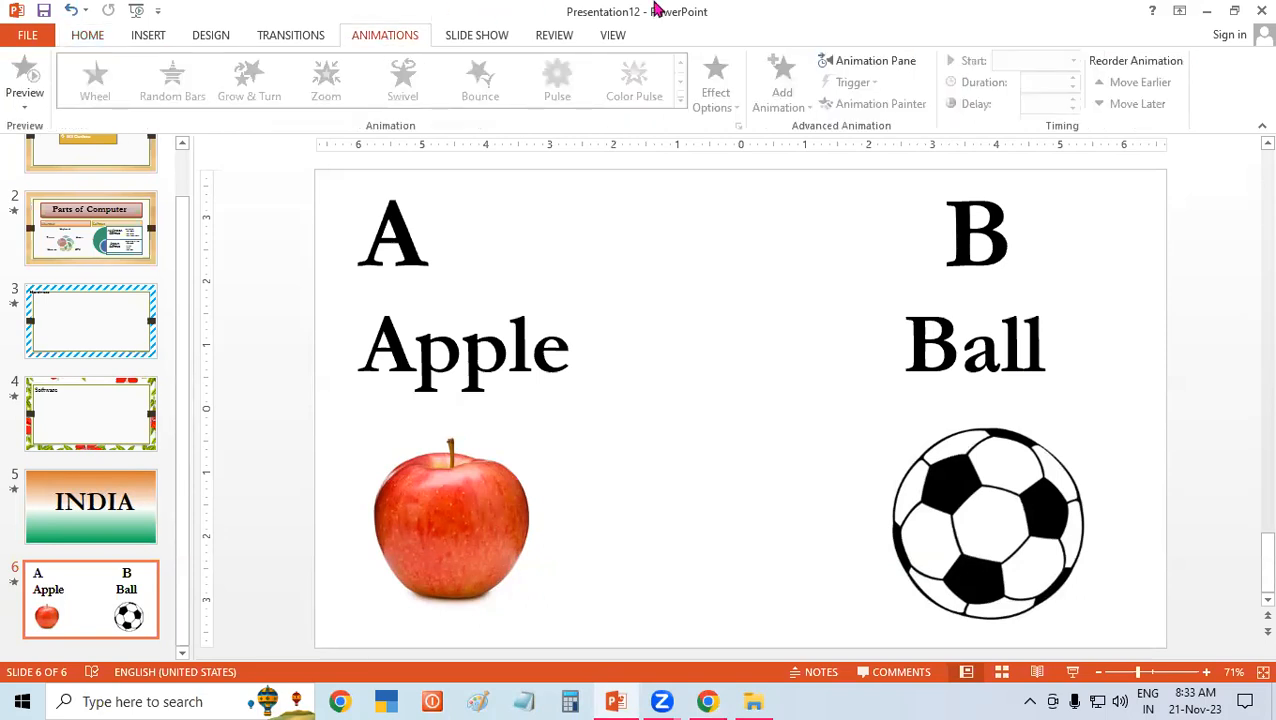